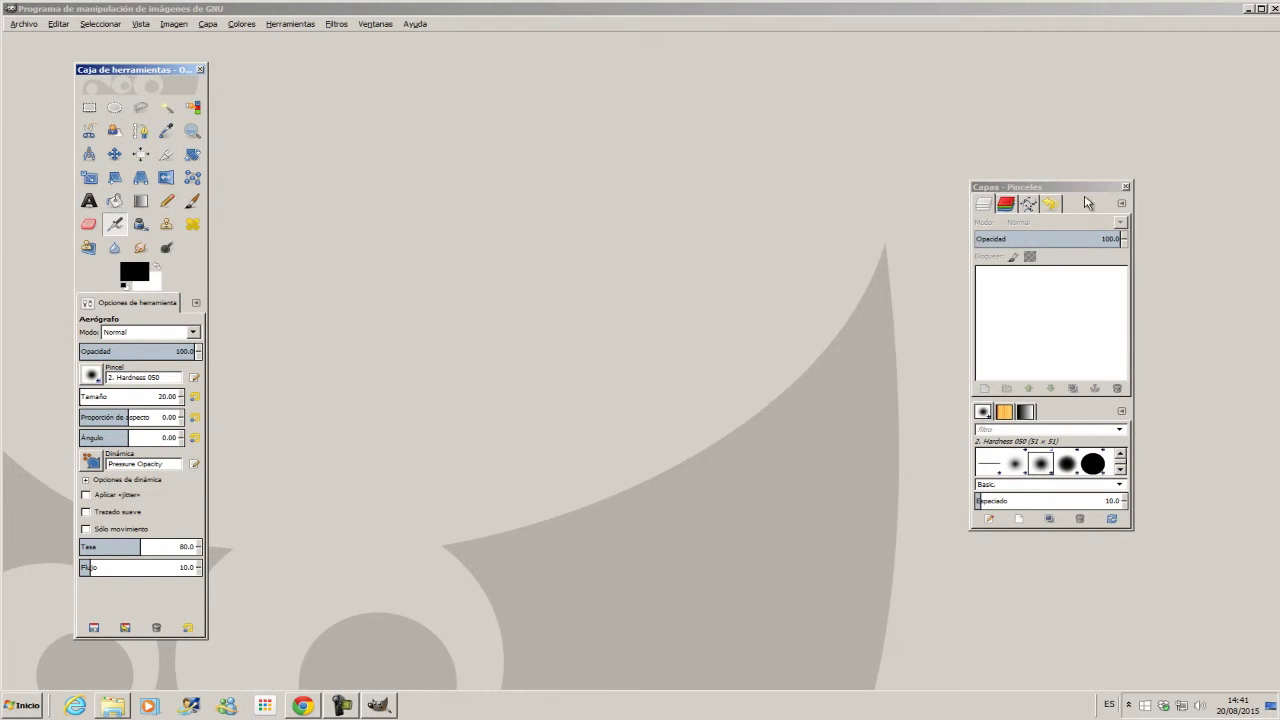
Move the Layers - Brushes dock up and right, then minimise GIMP to show the desktop
drag(1059, 189, 1135, 139)
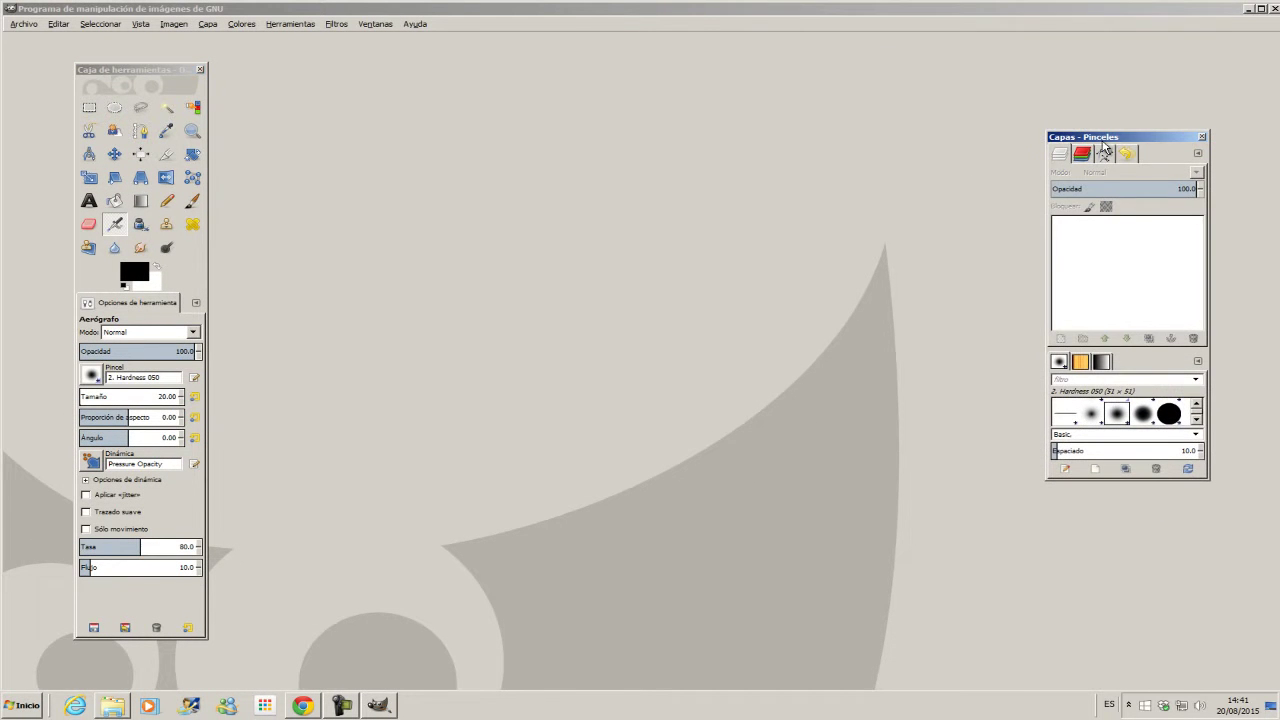
click(1246, 9)
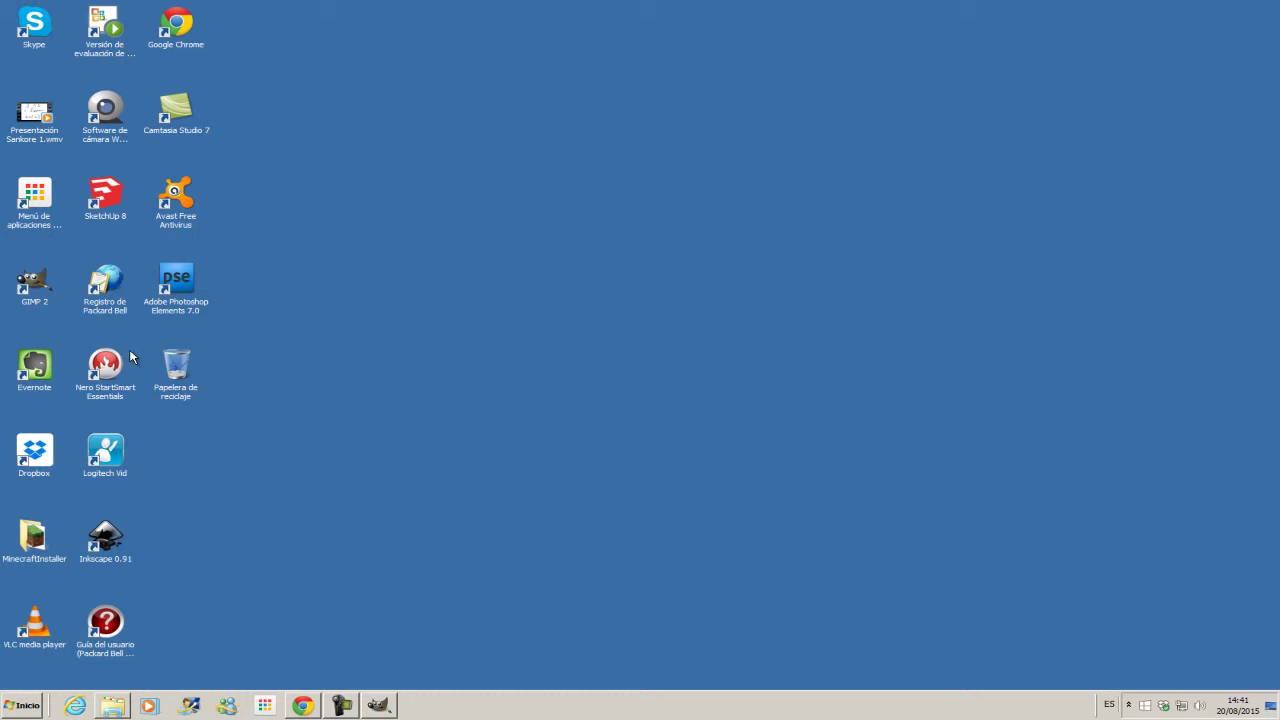
Launch Chrome, Google 'wikimedia', maximise the window and open the Wikimedia Commons result
double_click(180, 25)
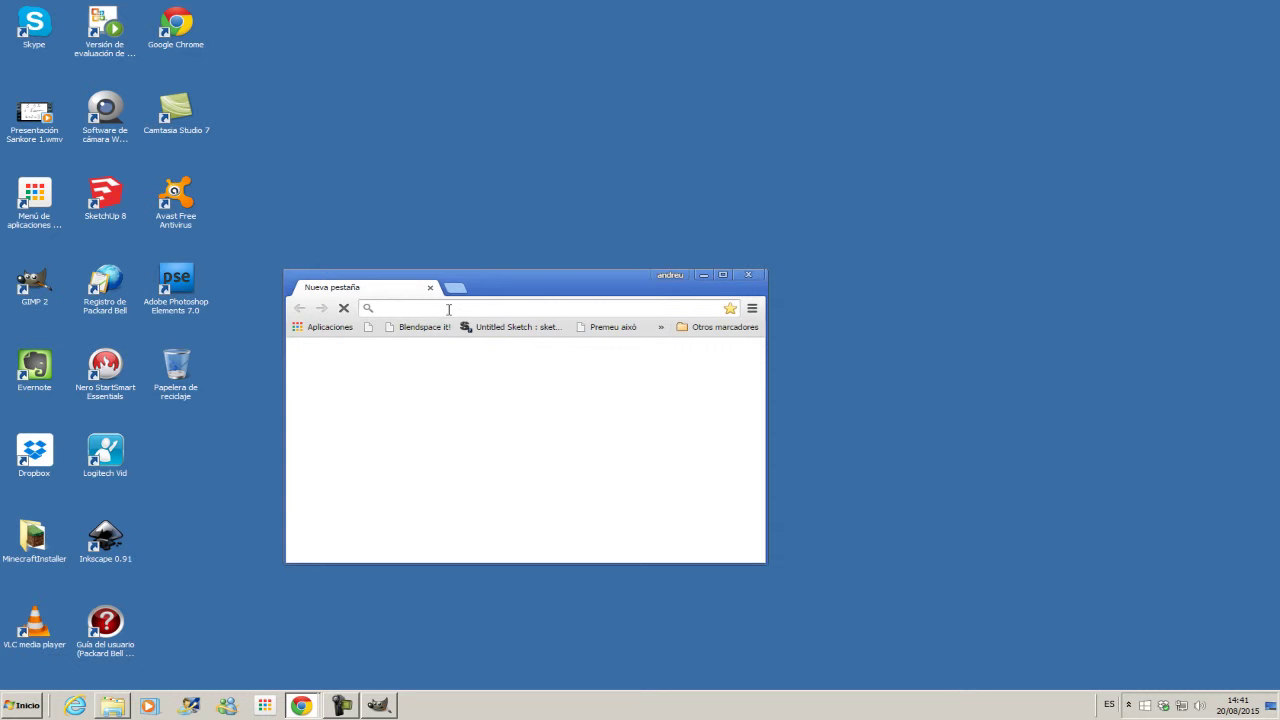
text(wikimedia)
key(Return)
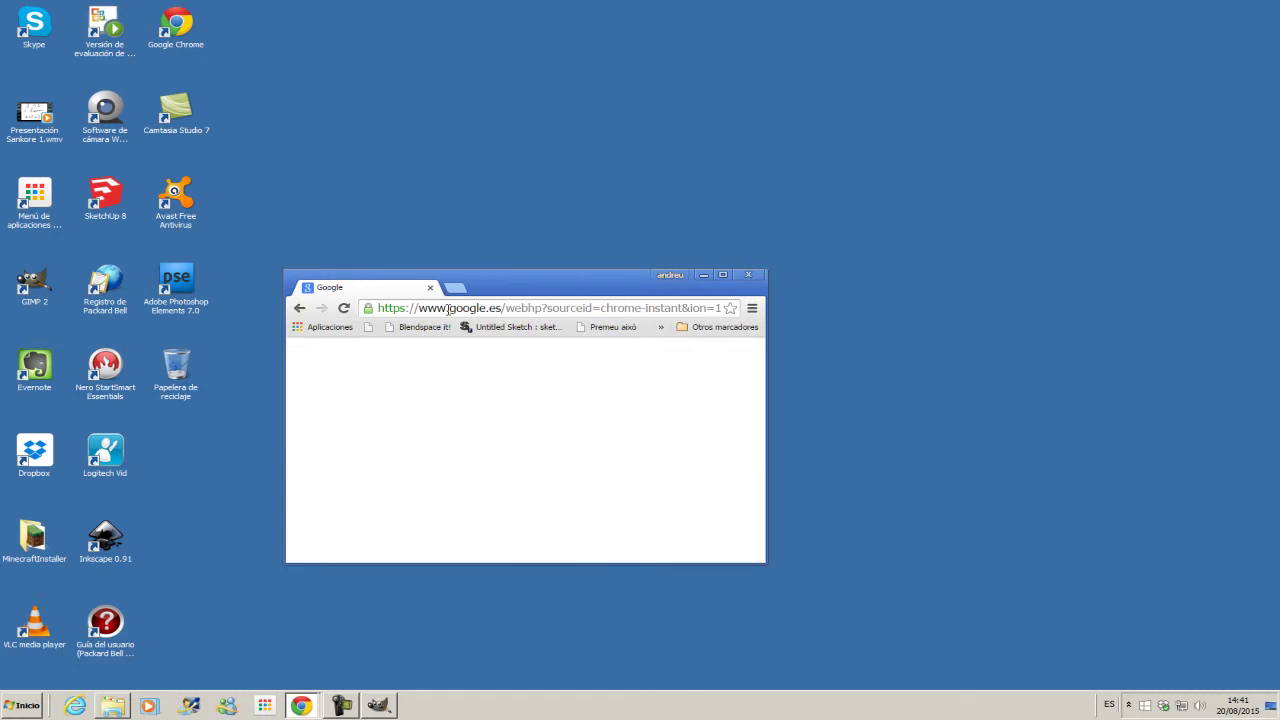
key(super+Up)
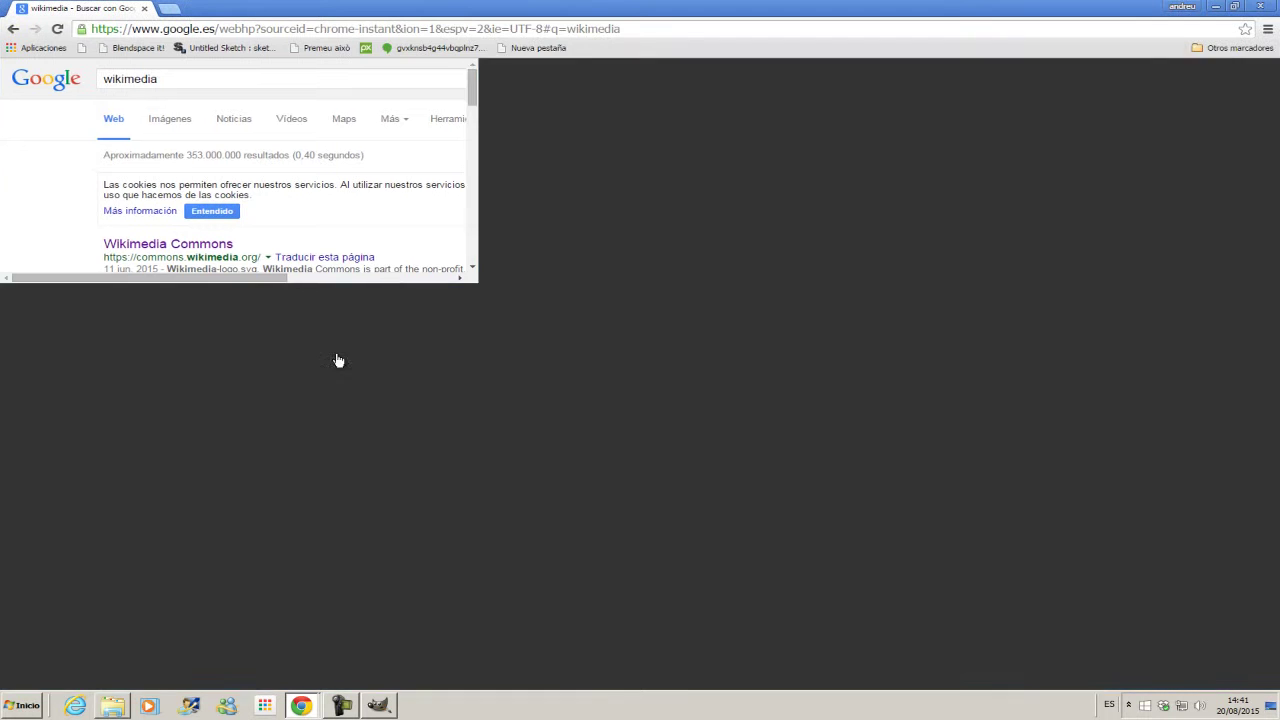
click(196, 248)
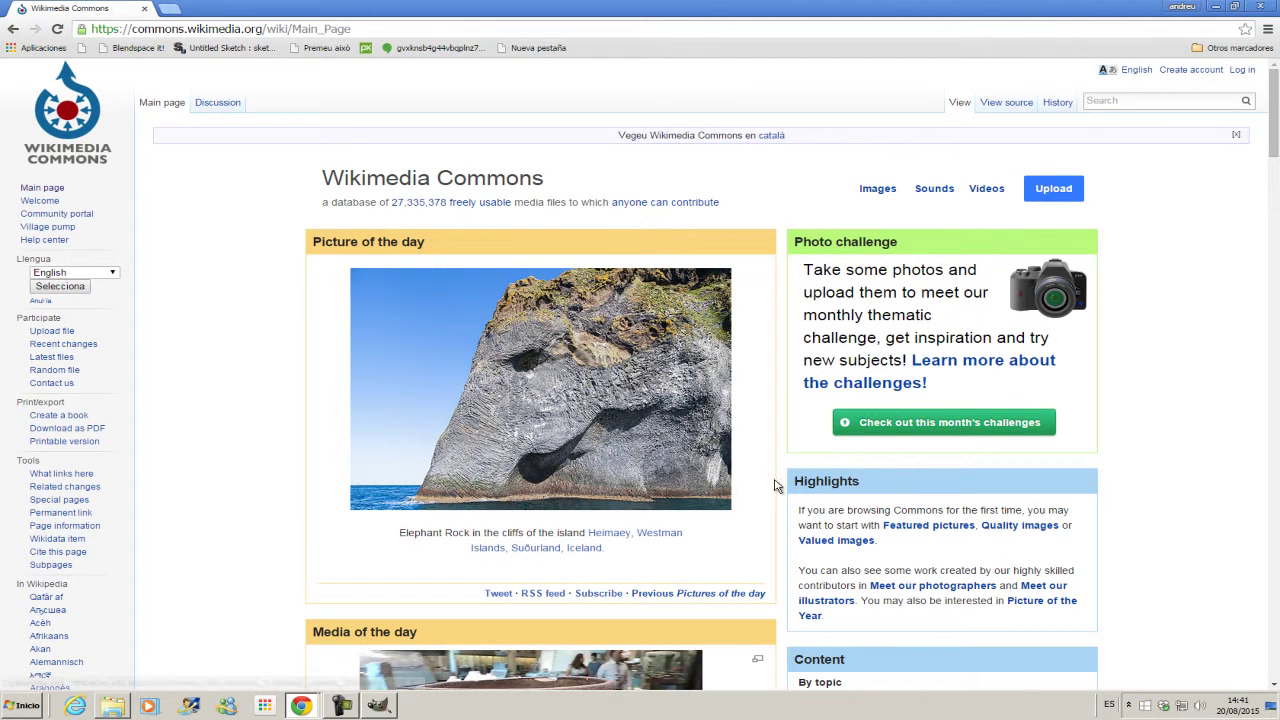
Search Wikimedia Commons for 'fl' to reach the Flowers page
click(1116, 102)
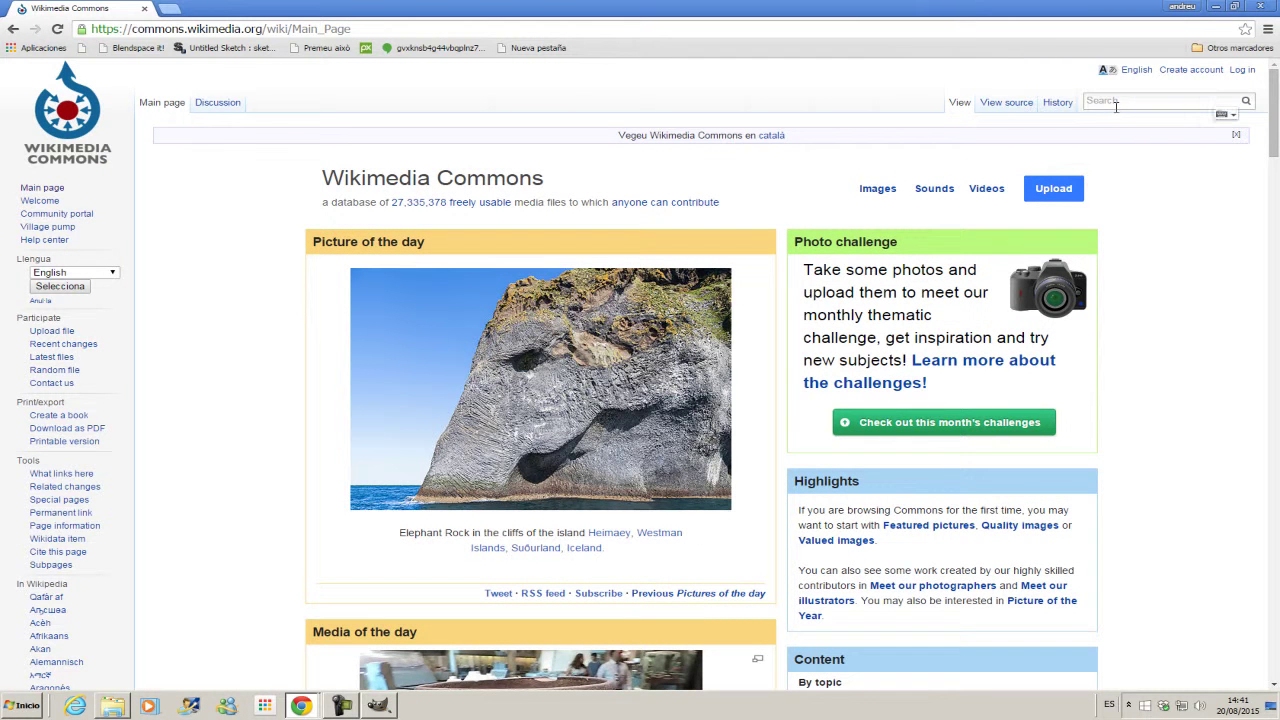
text(flor)
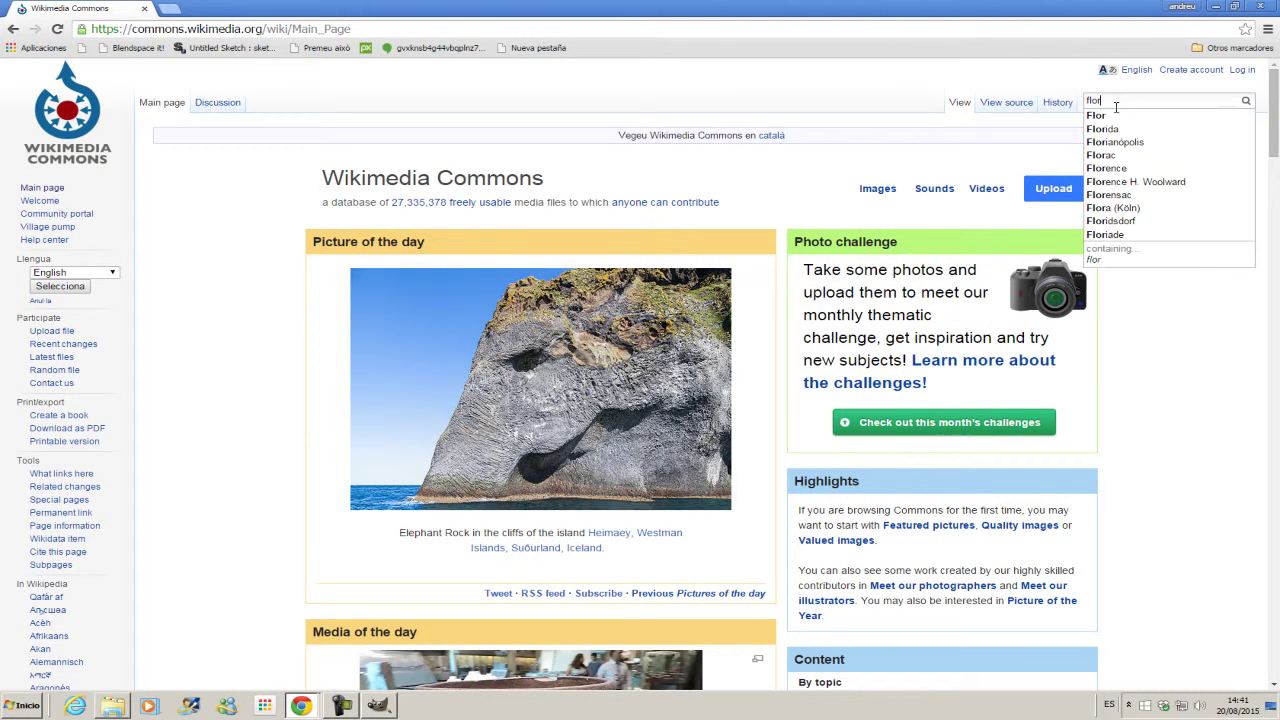
key(Return)
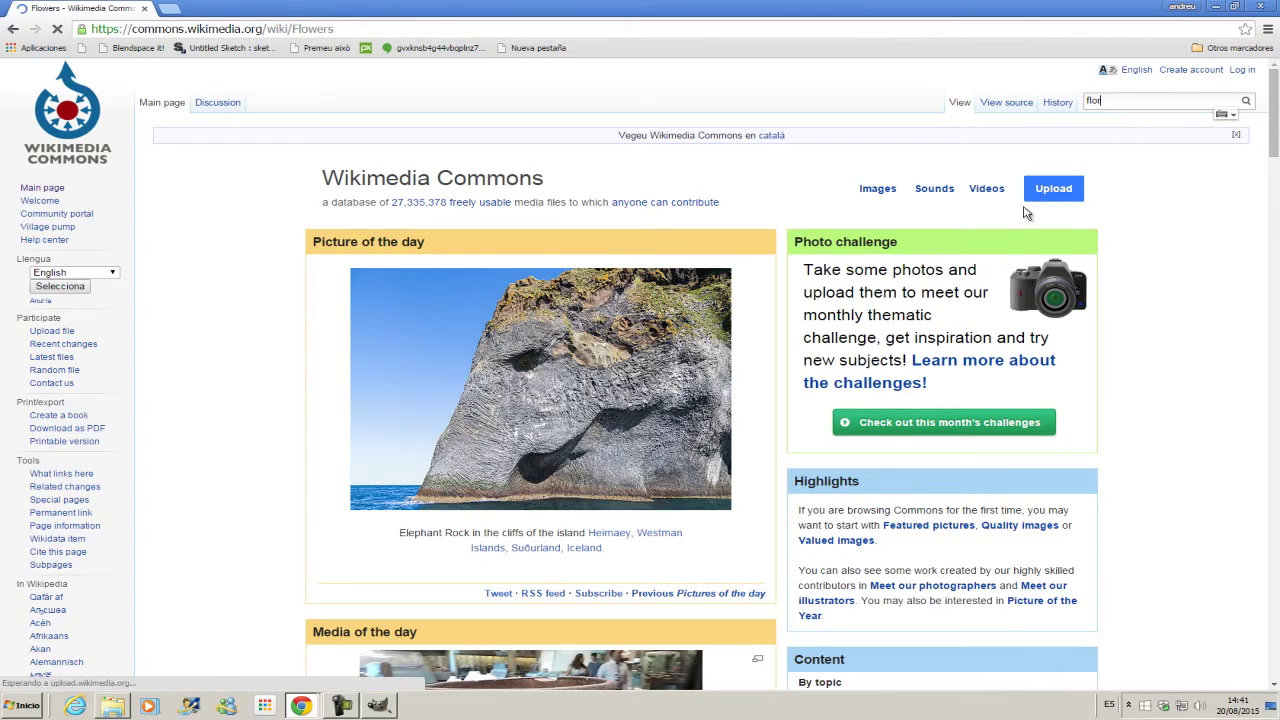
Scroll to the flowers-by-colour gallery and open the red Anemone coronaria photo
scroll(694, 426, down, 3)
scroll(694, 426, down, 3)
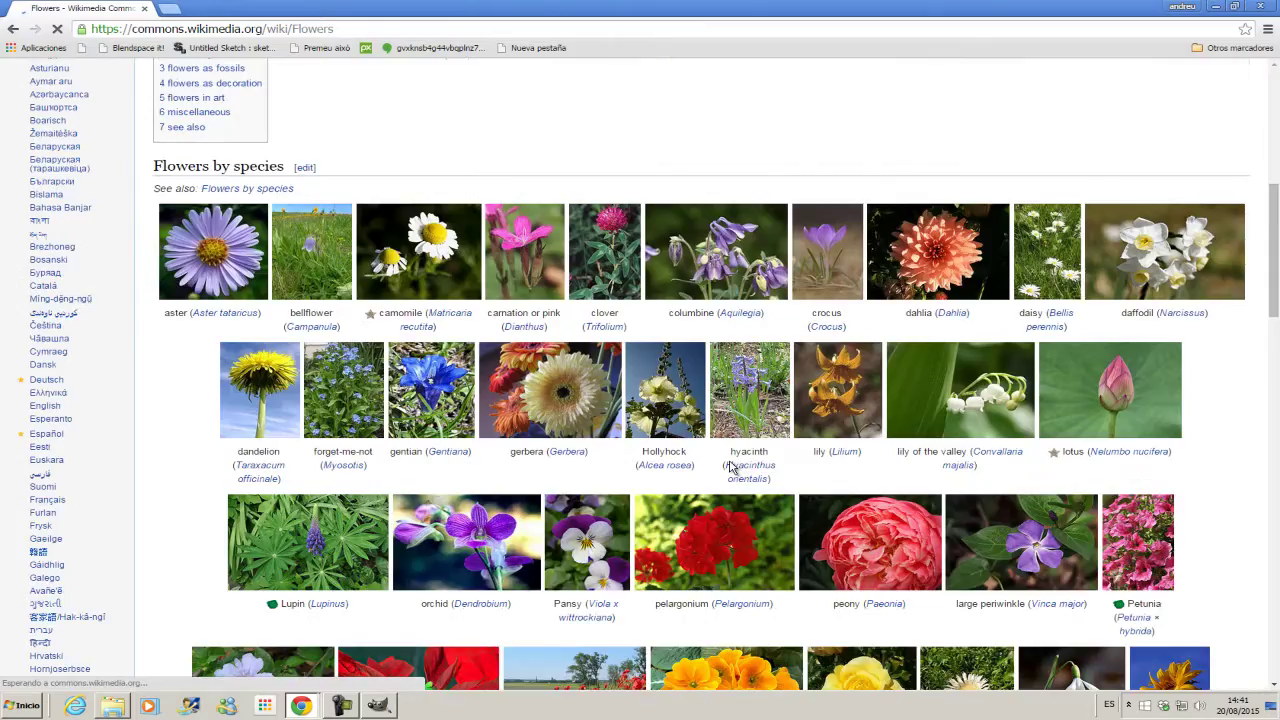
scroll(604, 572, down, 3)
scroll(604, 572, down, 3)
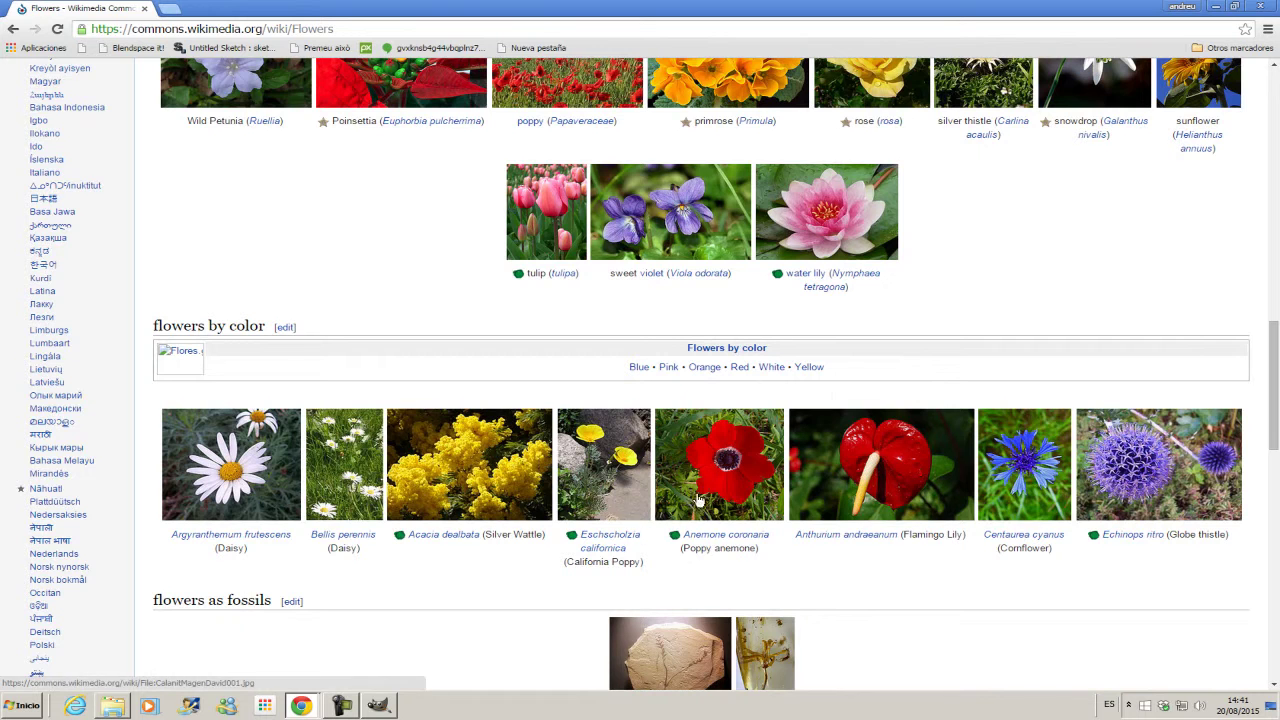
scroll(390, 505, down, 2)
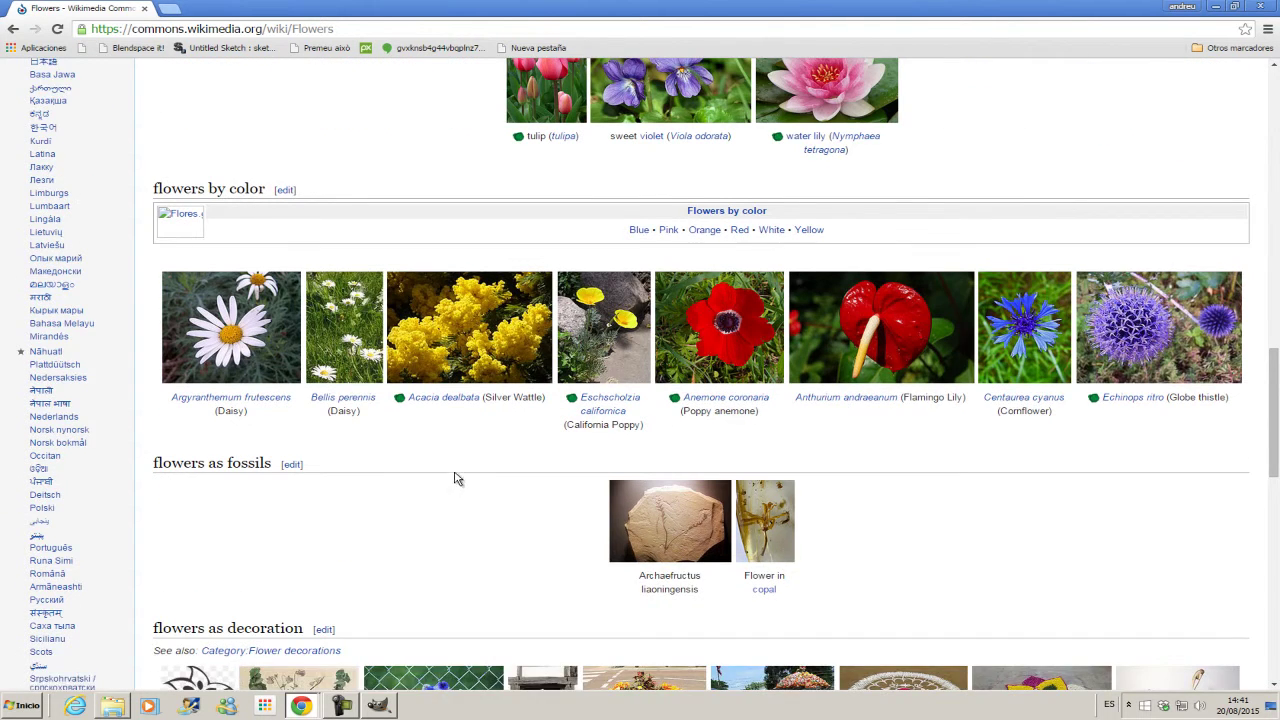
scroll(676, 428, up, 1)
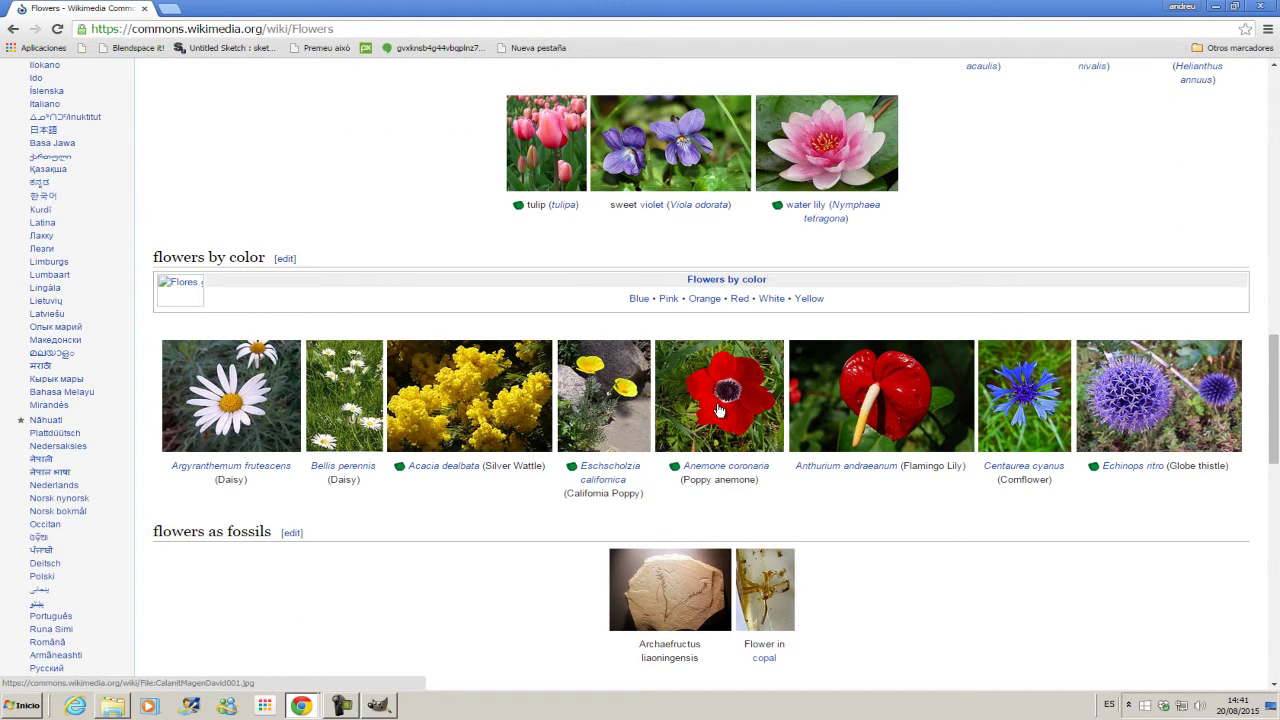
click(716, 403)
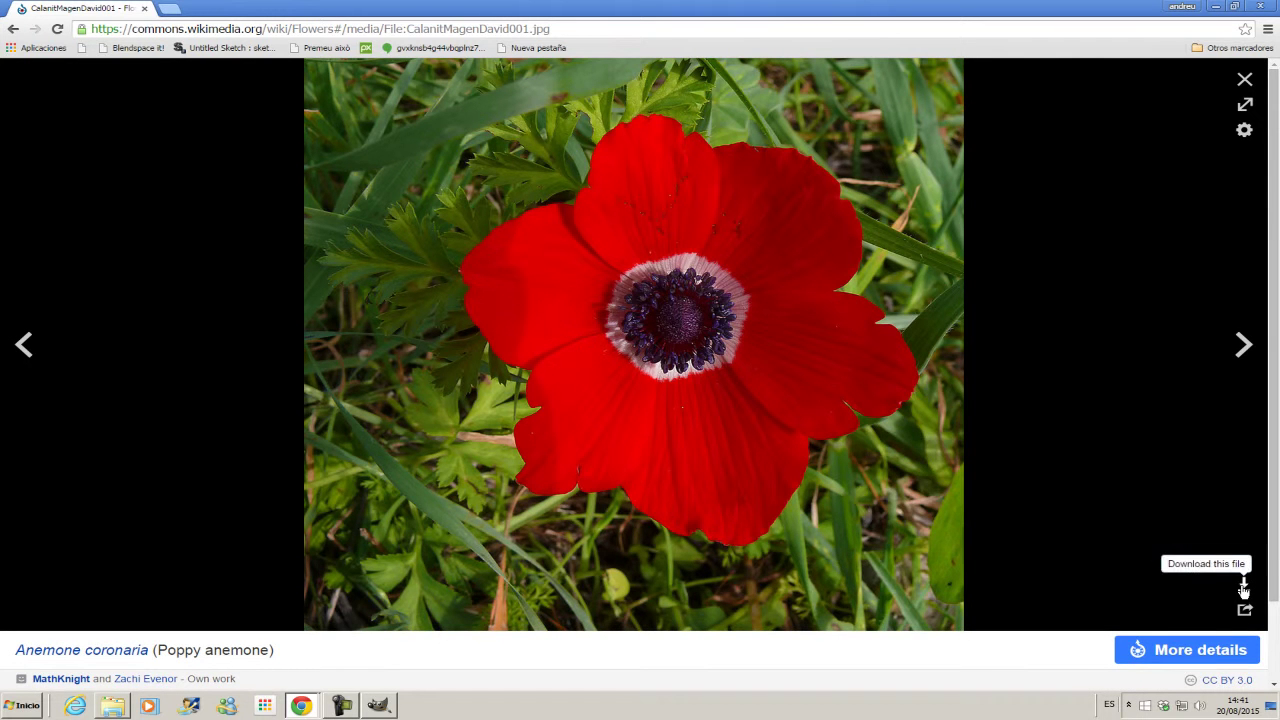
Open the Large 934 × 900 px anemone download in a browser tab and bring up its image menu
click(1243, 586)
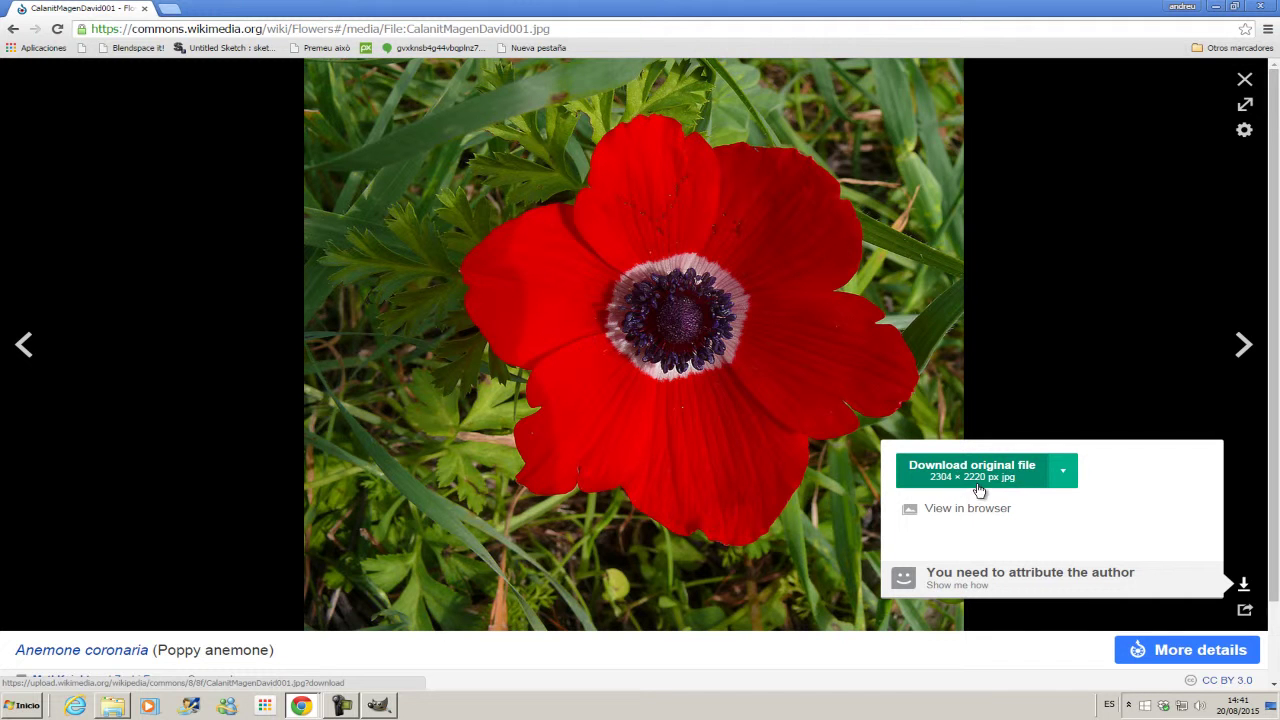
click(1064, 472)
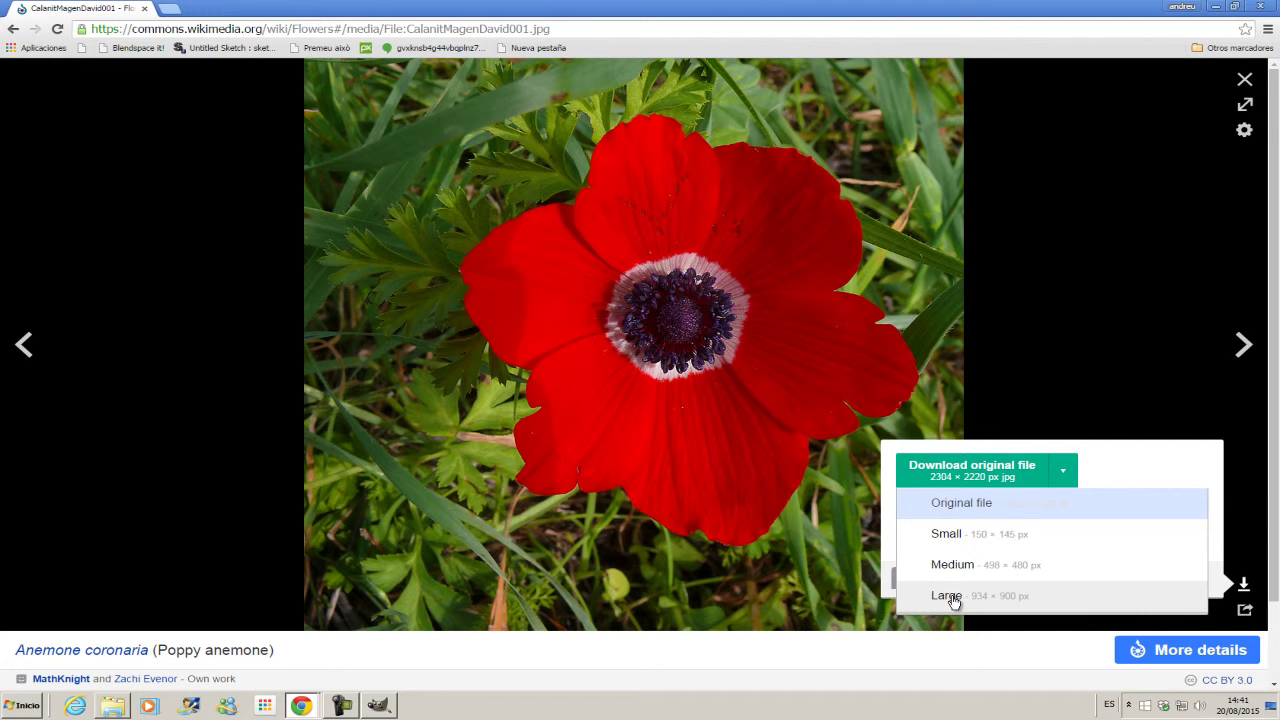
click(953, 600)
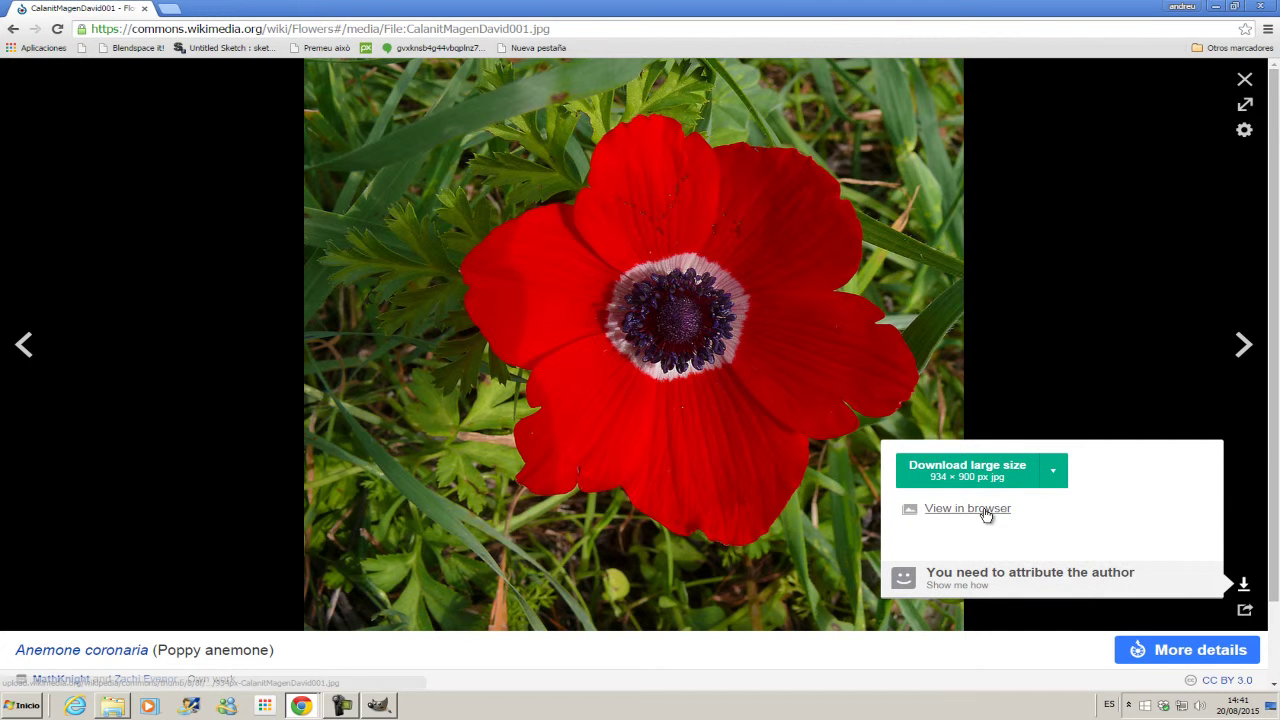
click(987, 512)
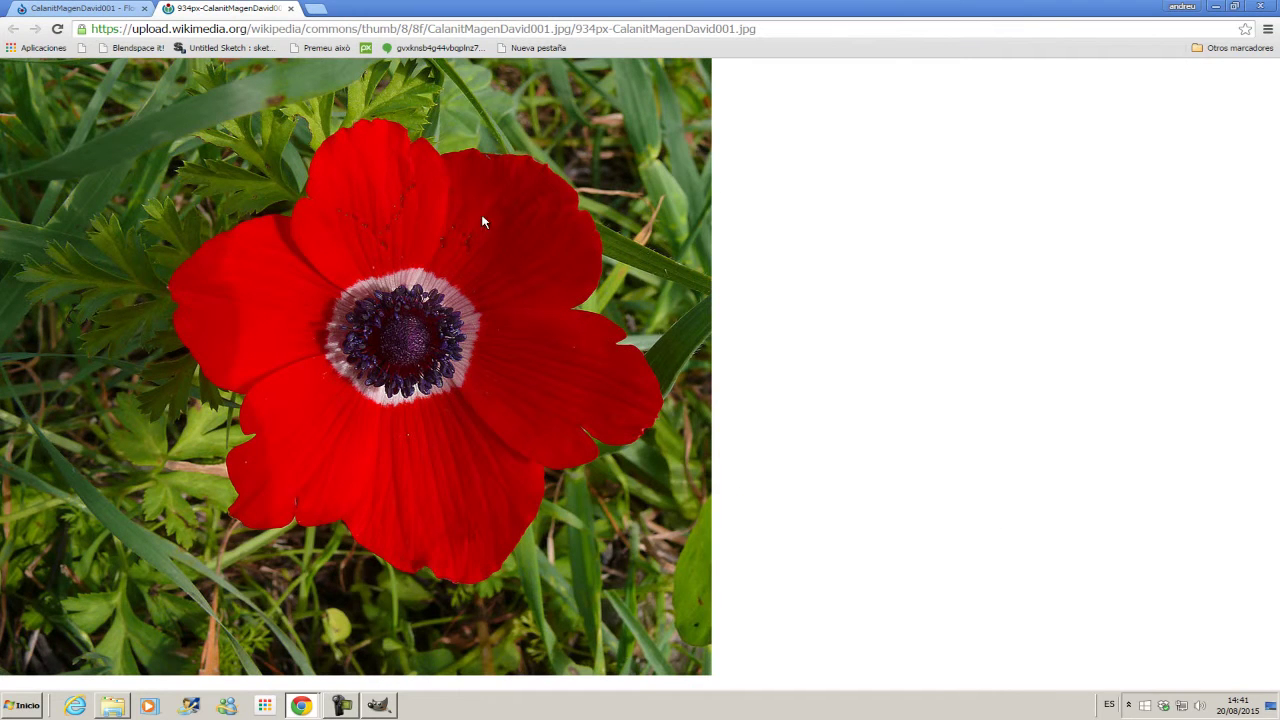
right_click(484, 218)
Copy the anemone image, return to GIMP and paste it as a new image
click(553, 257)
click(1217, 8)
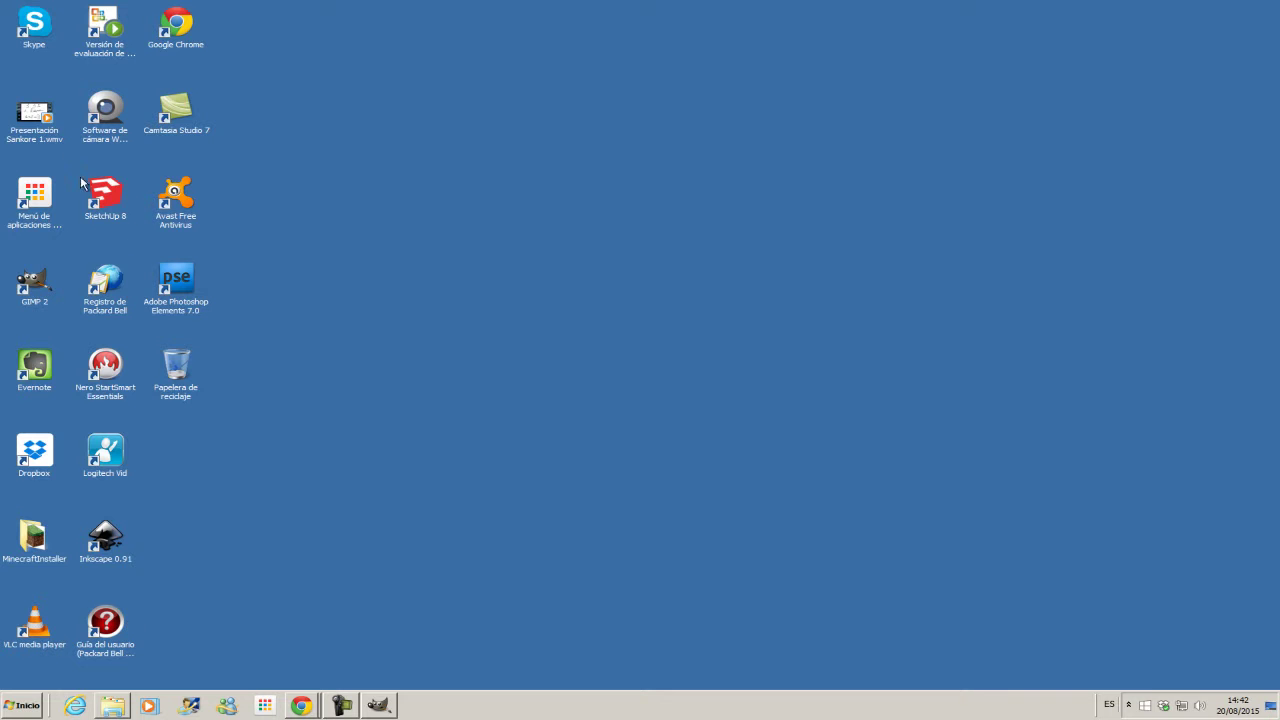
click(385, 707)
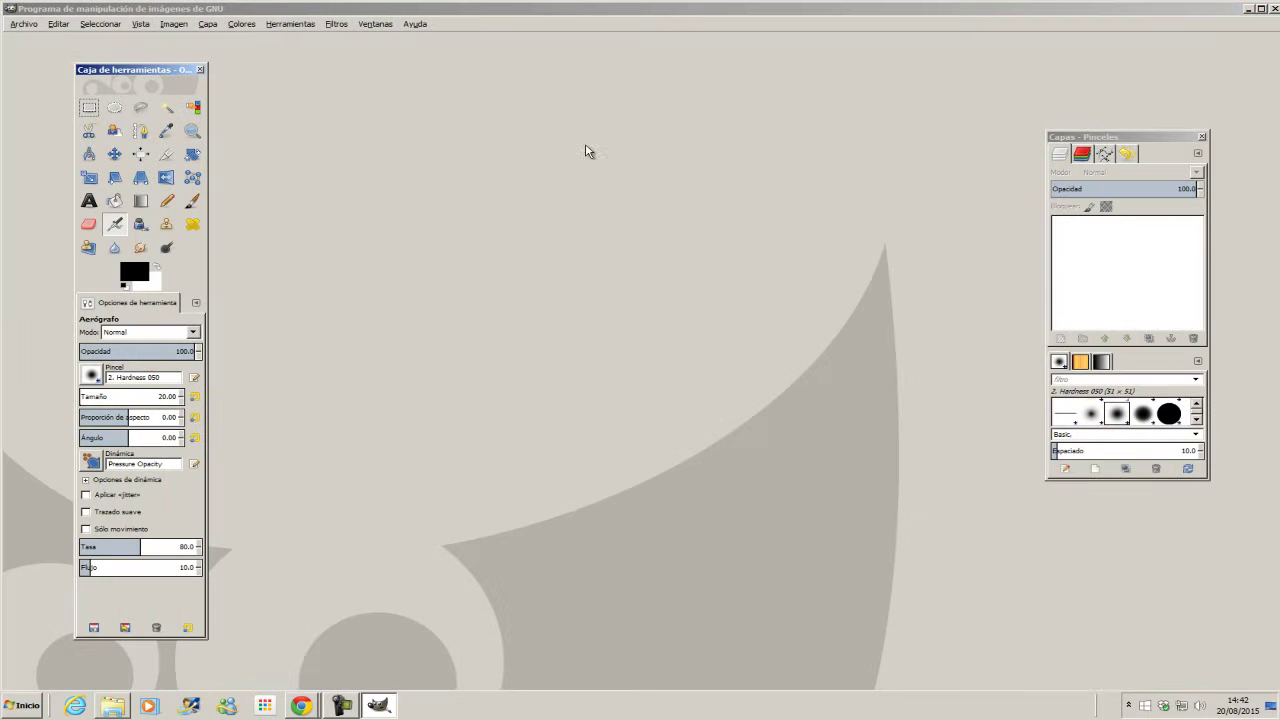
key(ctrl+shift+v)
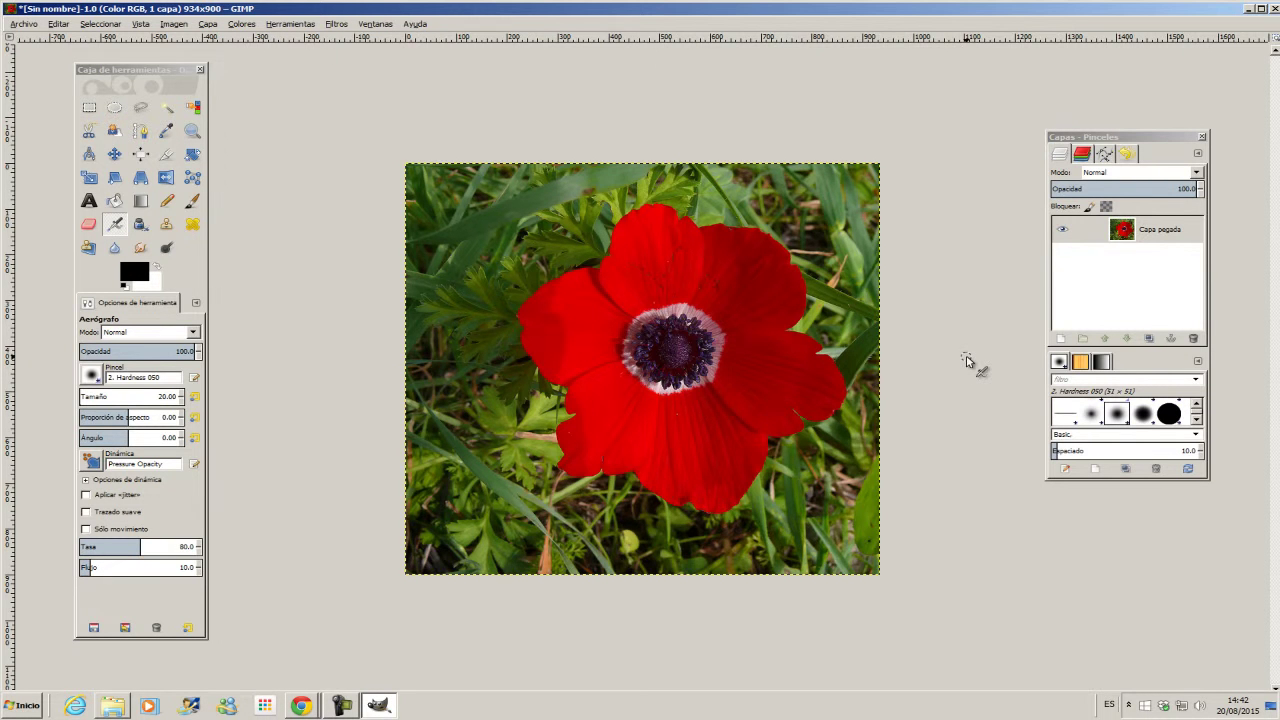
Adjust the zoom so the 934 × 900 anemone image fills the window
key(ctrl+shift+j)
key(minus)
key(minus)
key(plus)
key(plus)
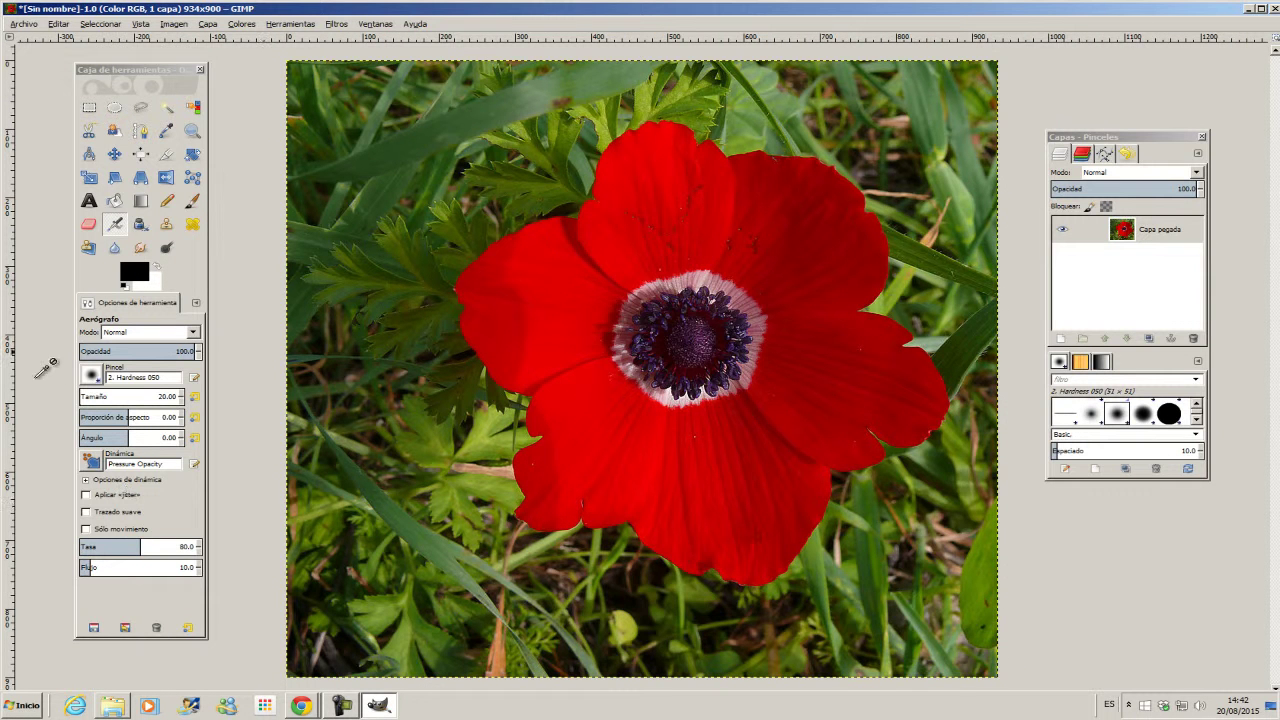
key(minus)
key(minus)
key(minus)
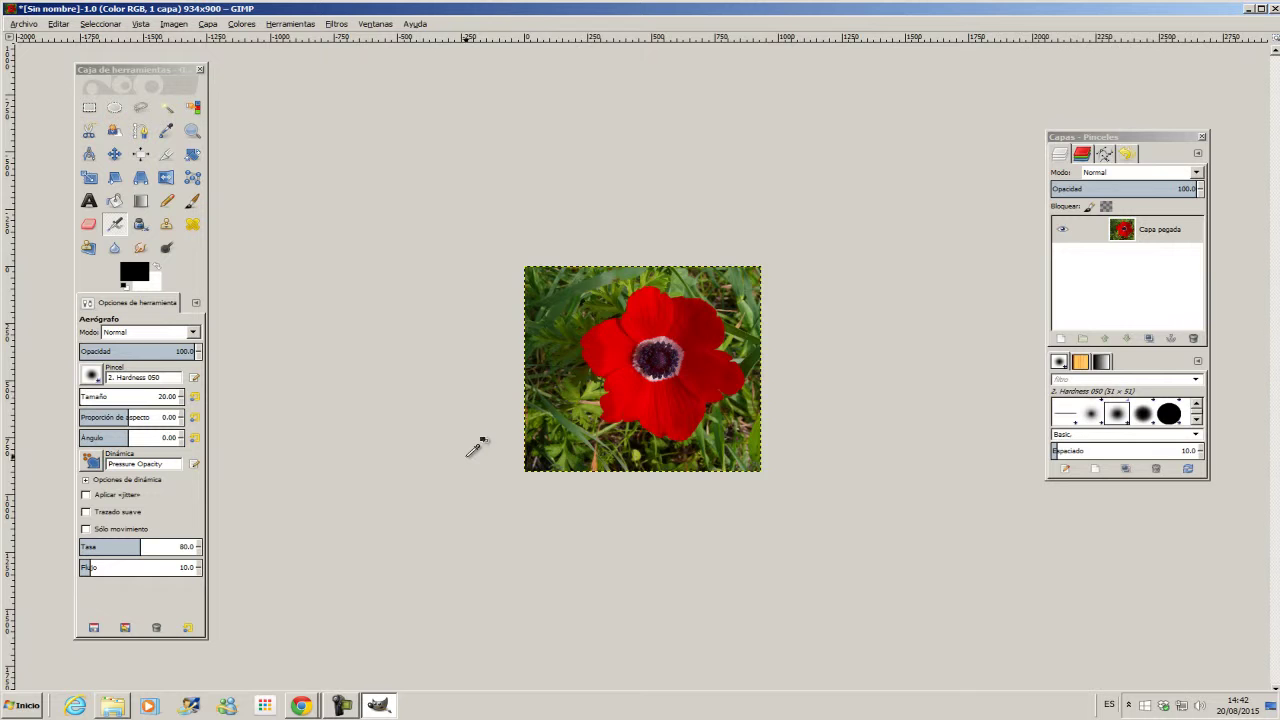
key(plus)
key(plus)
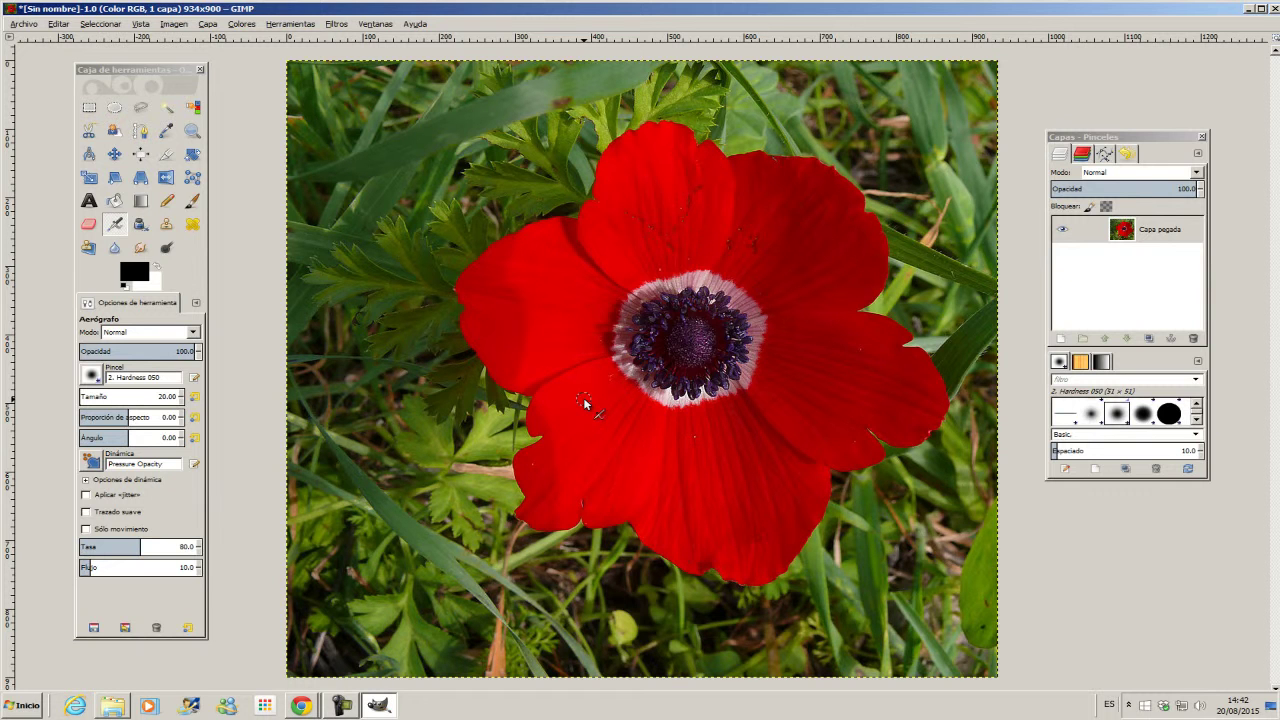
Trace a Free Select outline along the anemone's upper-left and lower petal edges
key(f)
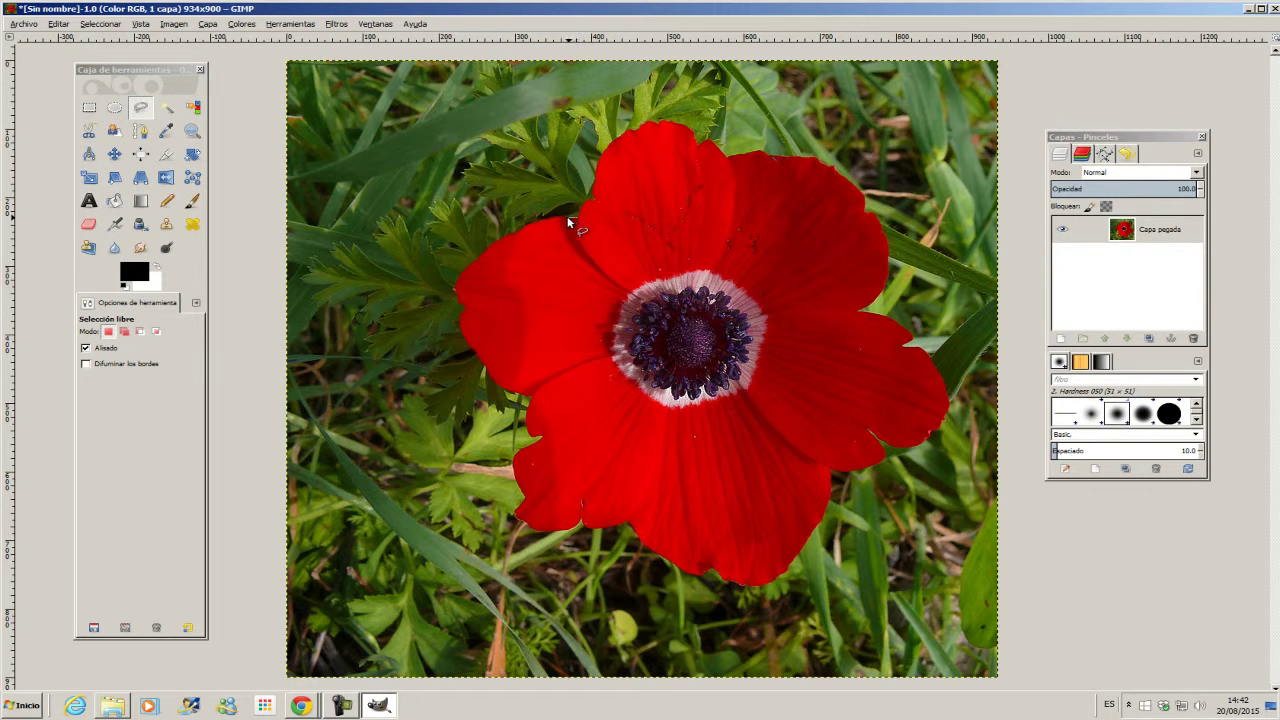
mouse_move(549, 214)
mouse_down()
mouse_move(476, 259)
mouse_move(457, 296)
mouse_move(473, 357)
mouse_move(512, 400)
mouse_move(531, 401)
mouse_move(512, 517)
mouse_up()
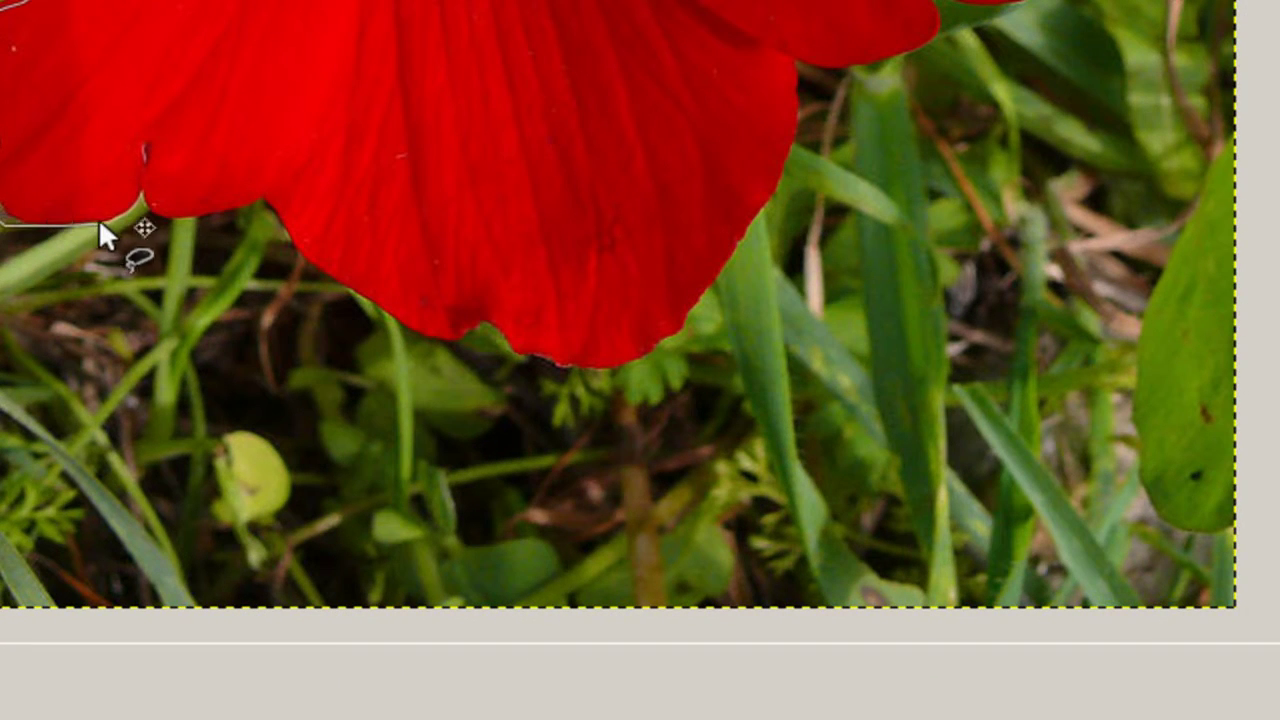
drag(531, 537, 563, 521)
click(148, 172)
click(154, 217)
drag(154, 219, 142, 219)
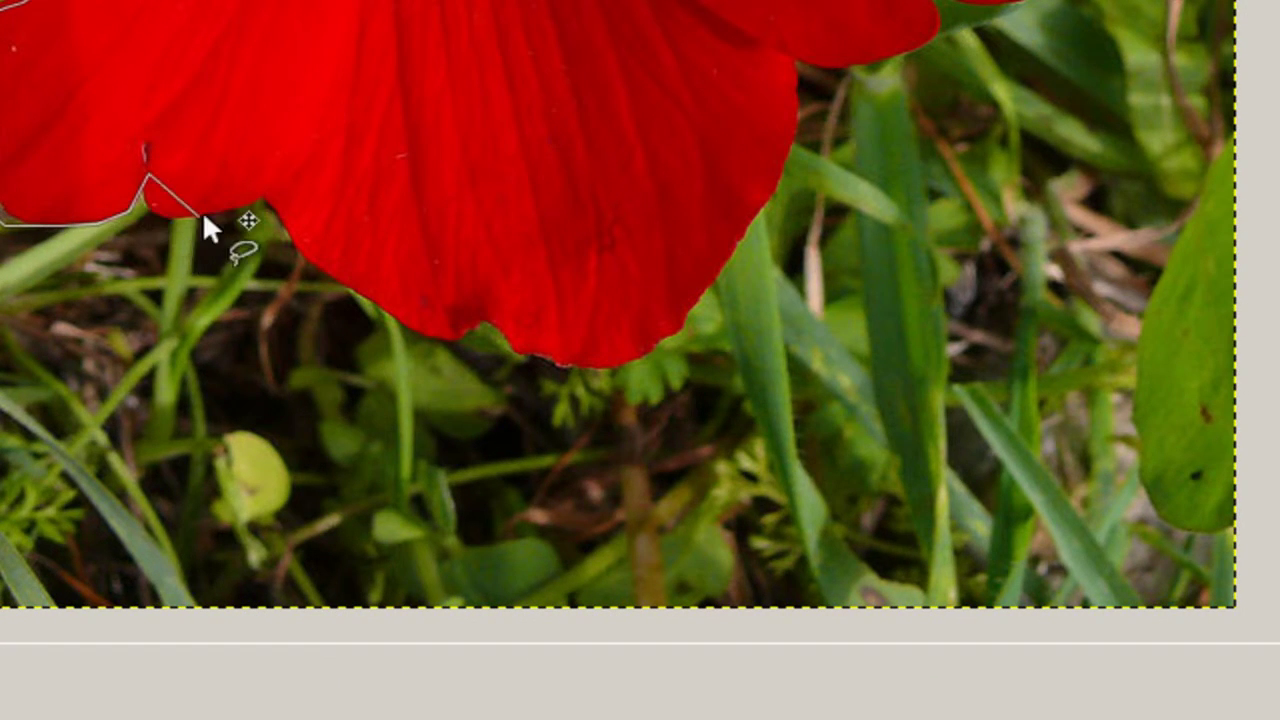
click(175, 229)
click(224, 216)
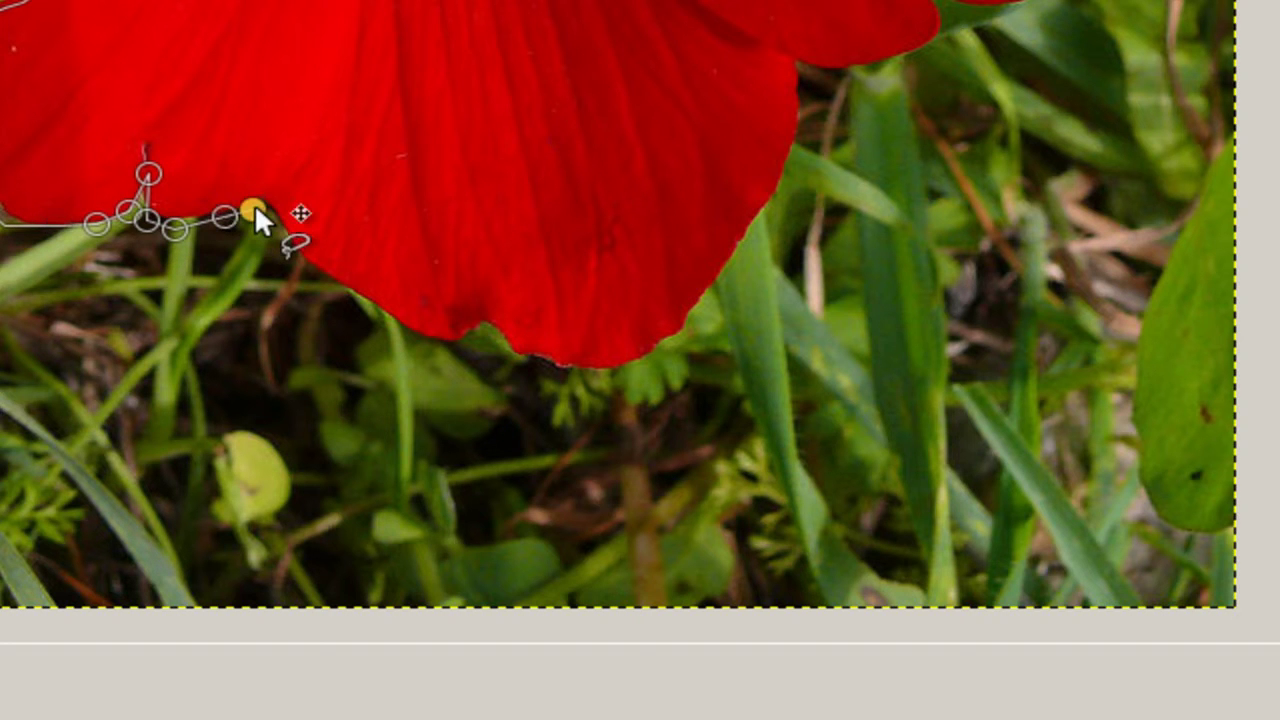
click(272, 207)
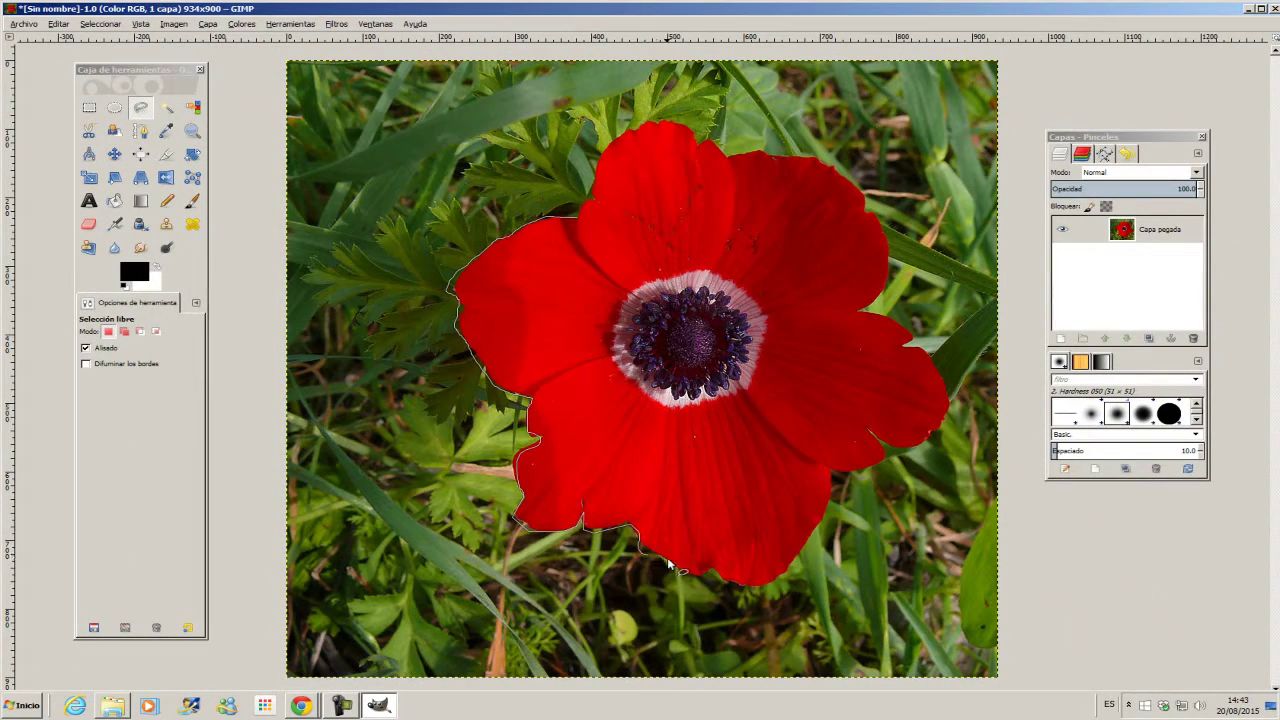
Continue the outline around the lower-right and upper-left petals and close it at the start
drag(667, 557, 777, 578)
mouse_move(885, 462)
mouse_down()
mouse_move(950, 428)
mouse_move(958, 396)
mouse_move(935, 356)
mouse_move(864, 316)
mouse_move(886, 224)
mouse_move(850, 173)
mouse_move(659, 124)
mouse_move(604, 146)
mouse_up()
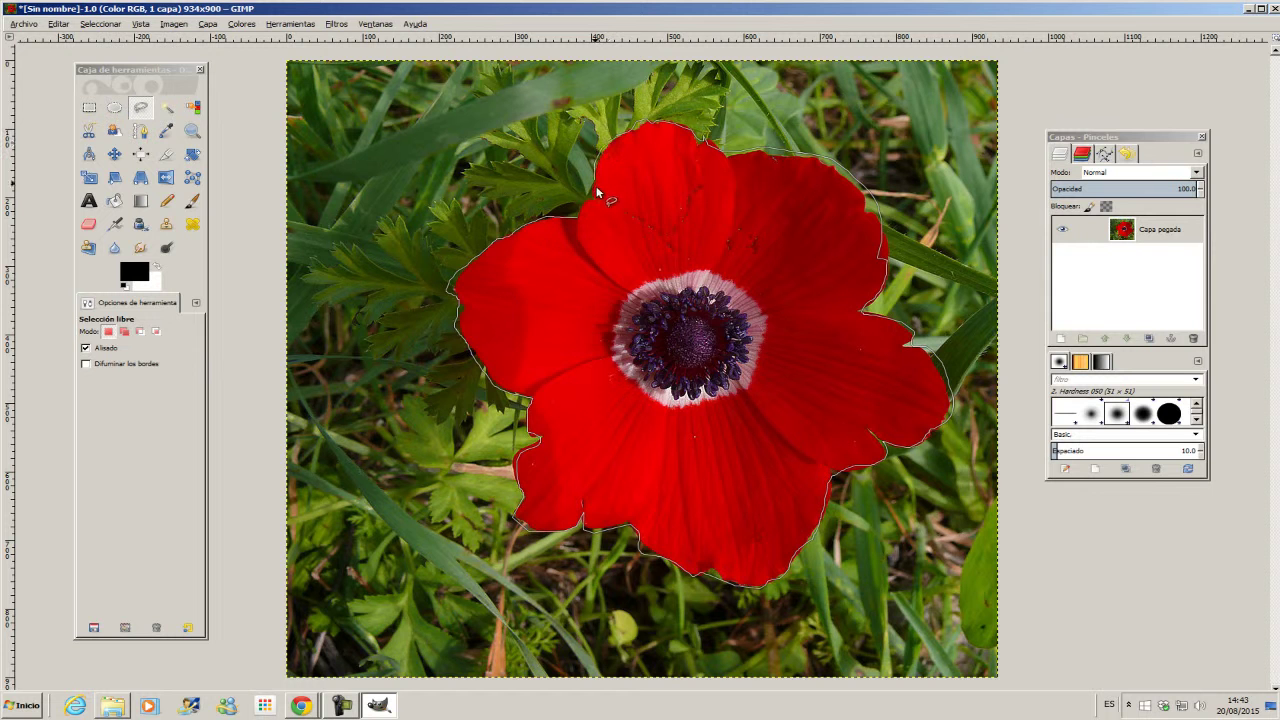
drag(591, 204, 572, 214)
click(574, 220)
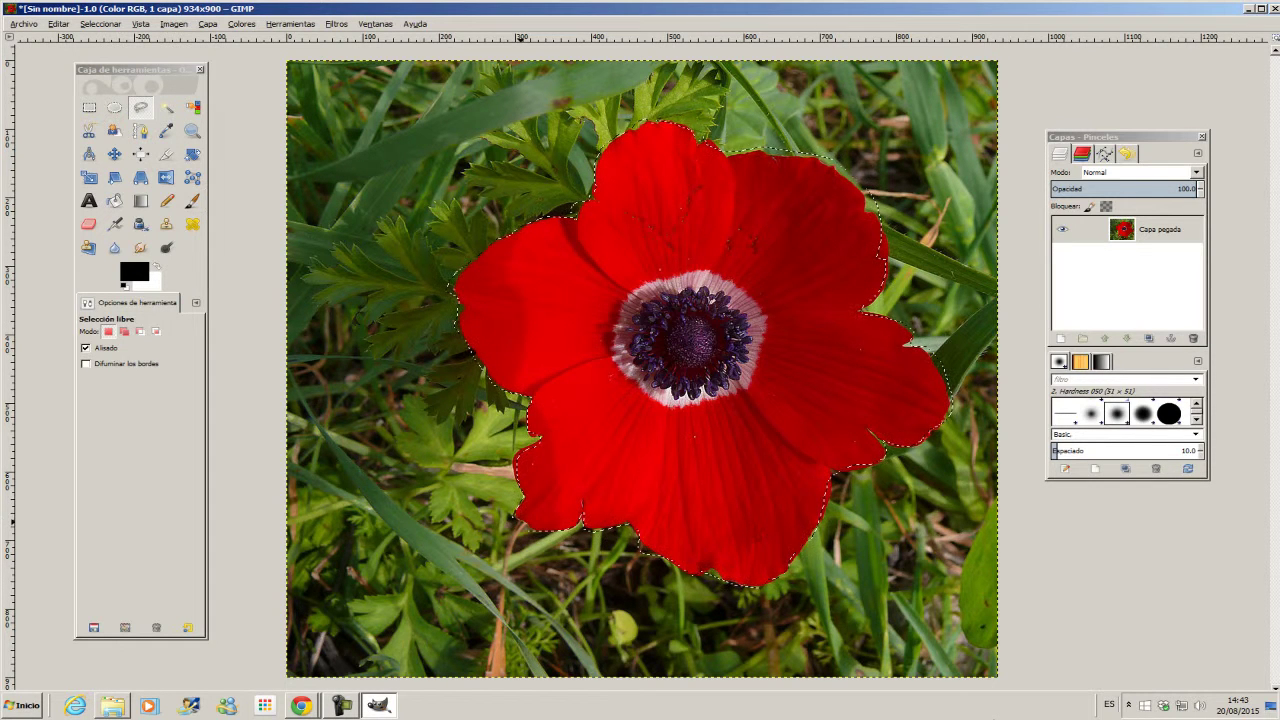
Invert the flower selection with Seleccionar > Invertir and delete the grass background
key(Delete)
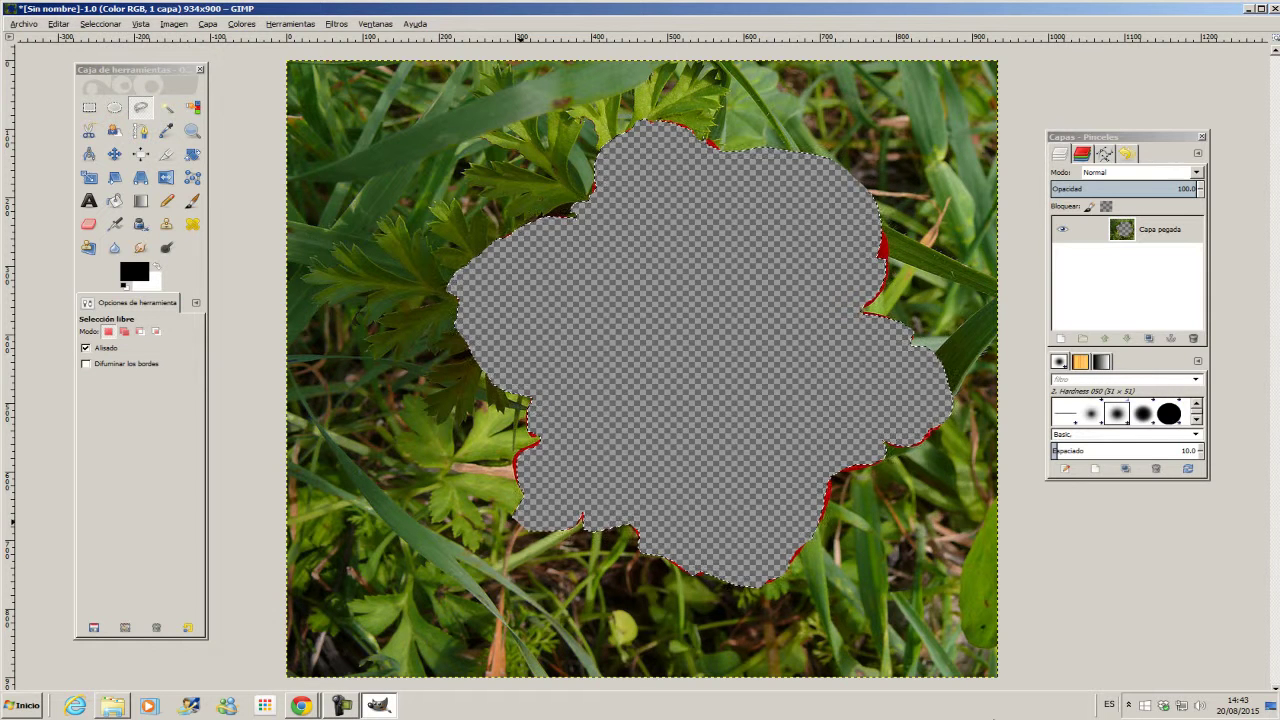
key(ctrl+z)
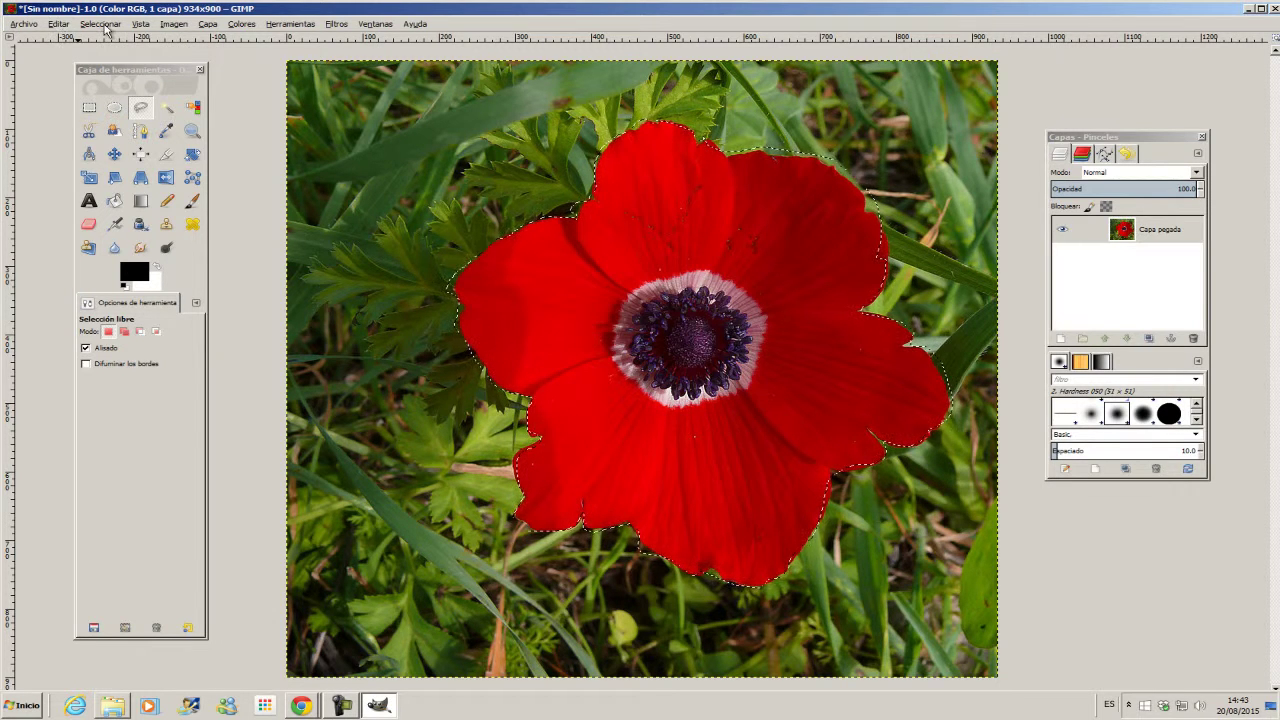
click(103, 25)
click(116, 75)
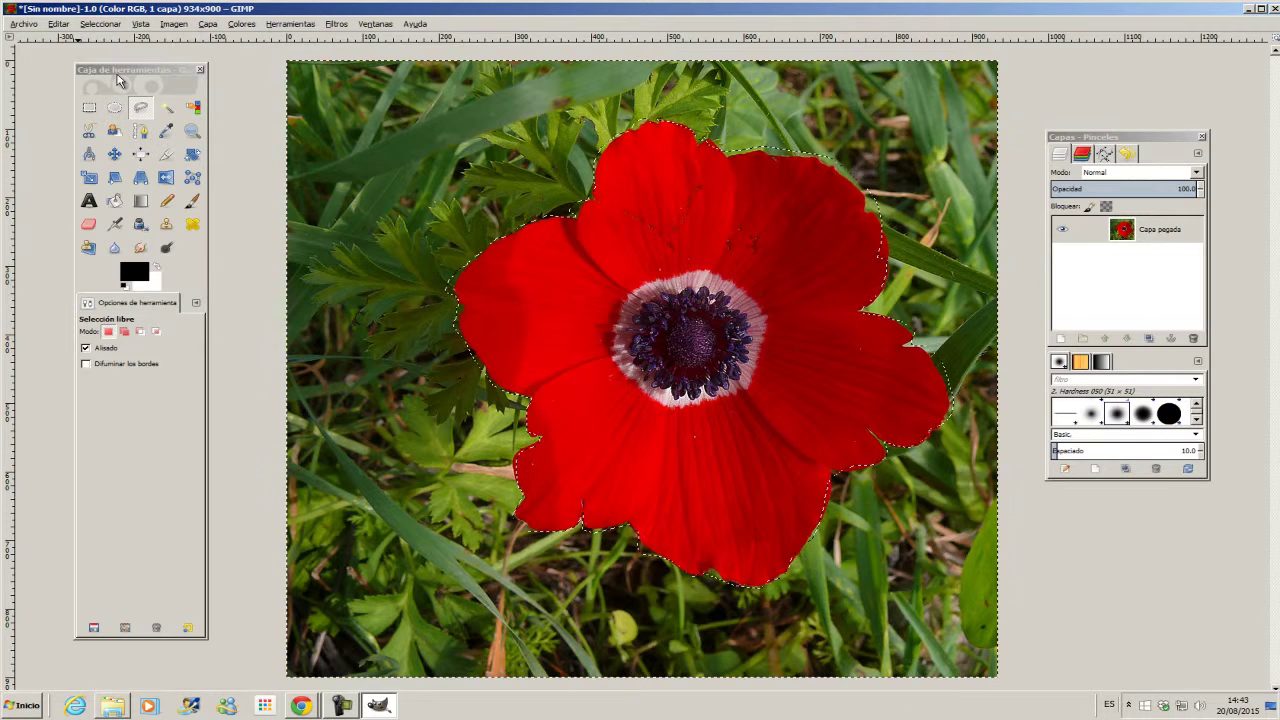
key(Delete)
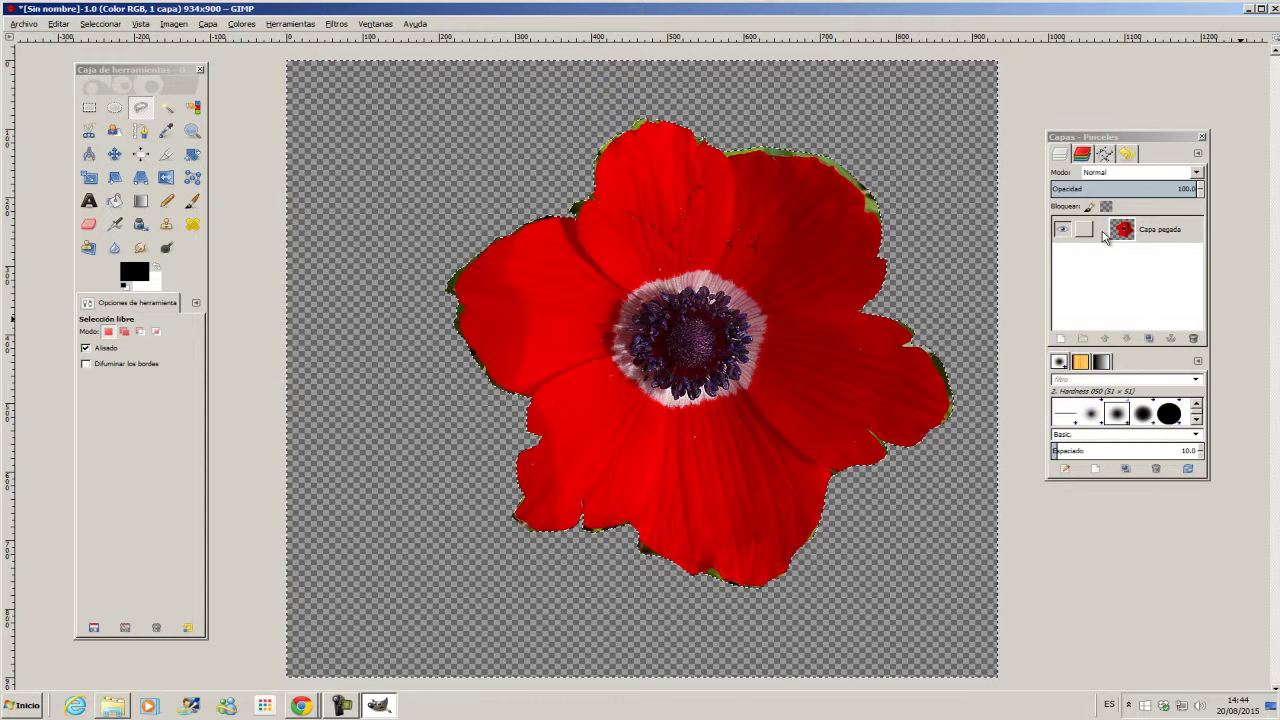
Reopen the Toolbox and Layers - Brushes dock from Ventanas, placing the dock top right
click(1202, 136)
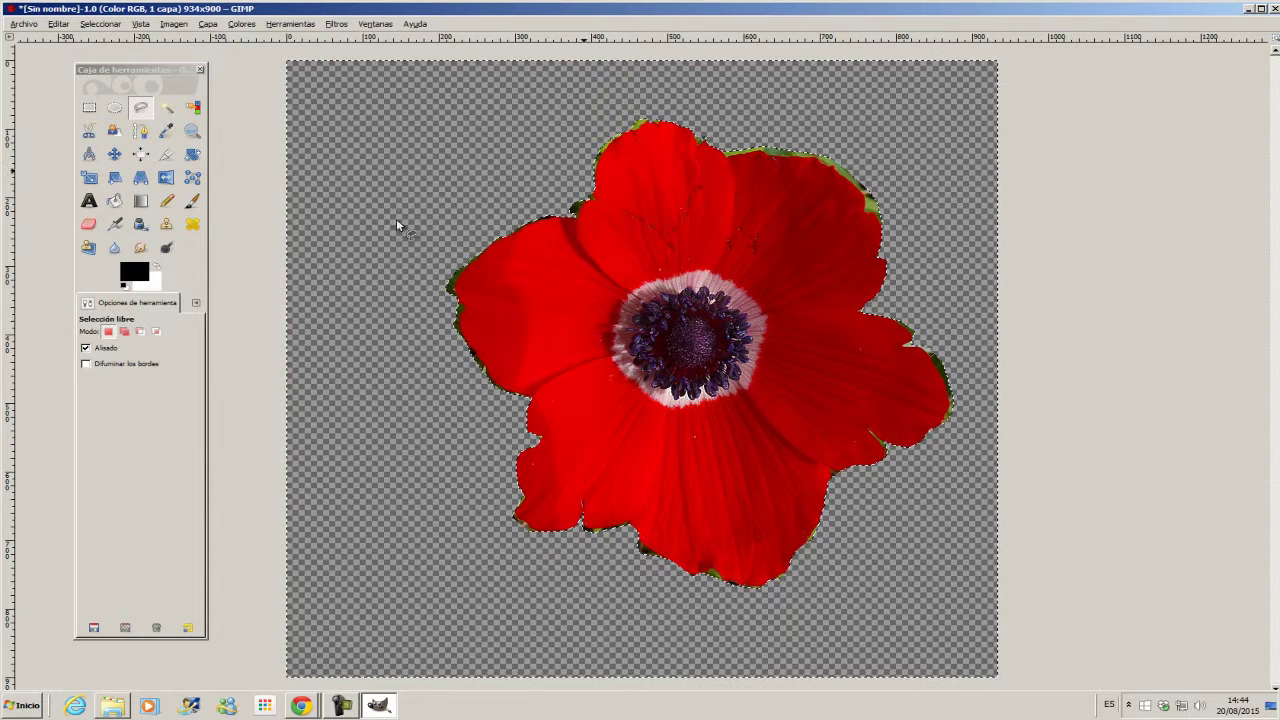
click(200, 68)
click(376, 24)
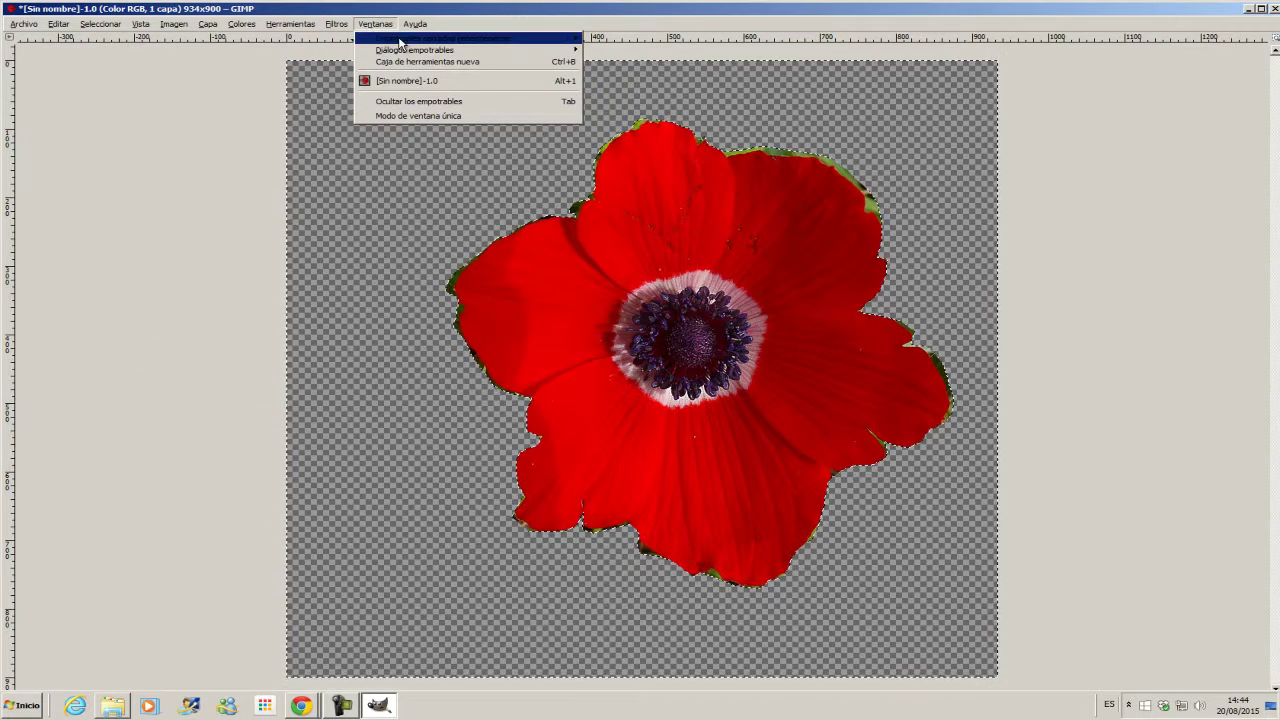
mouse_move(466, 38)
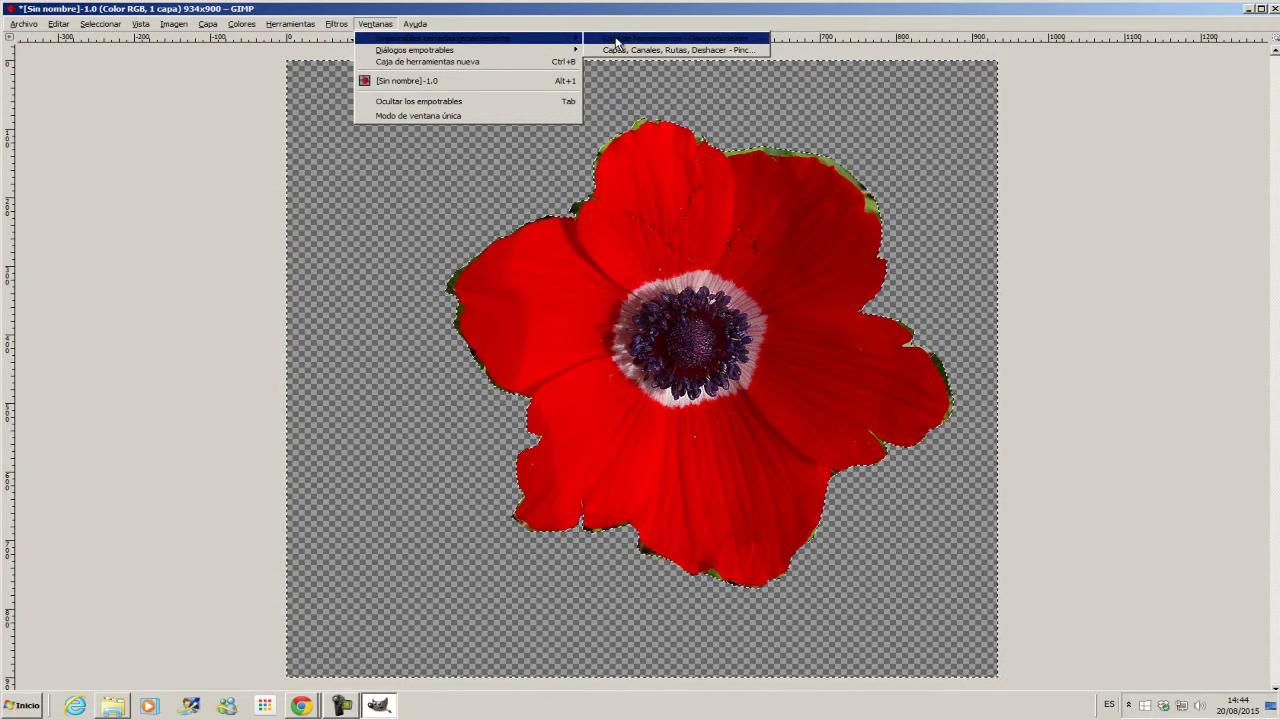
click(617, 43)
click(332, 25)
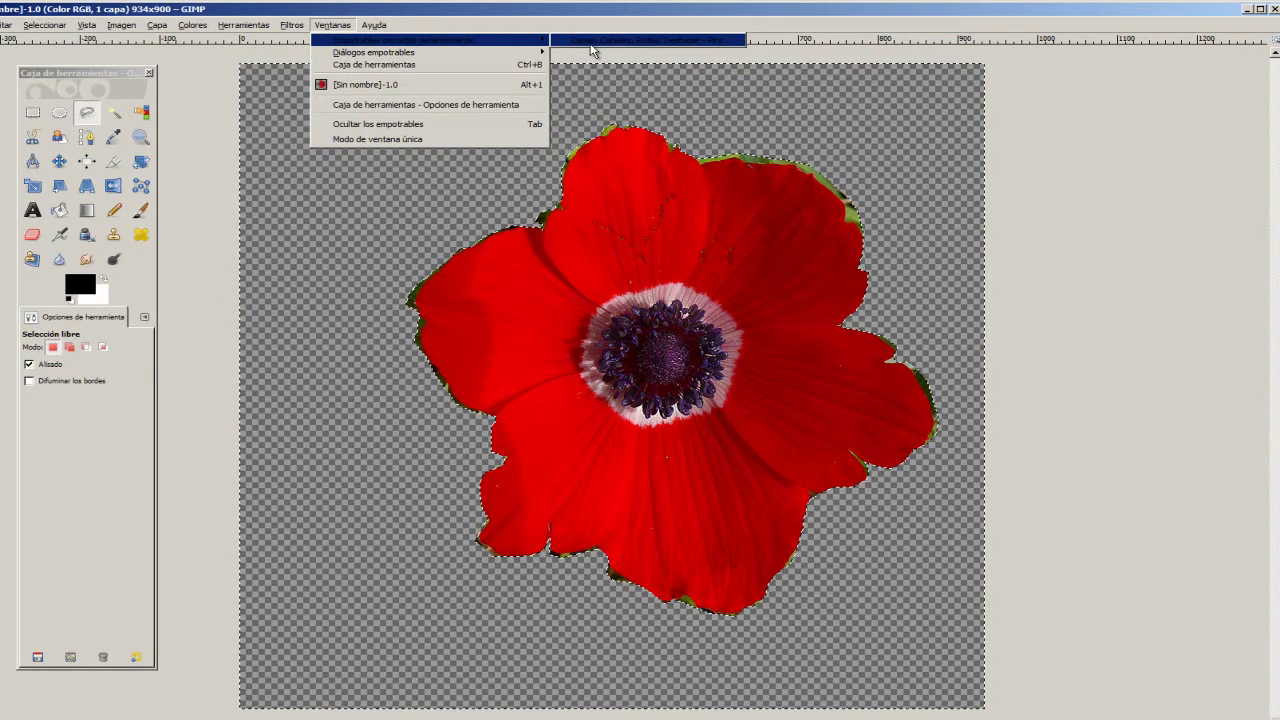
click(591, 42)
drag(1133, 138, 1153, 62)
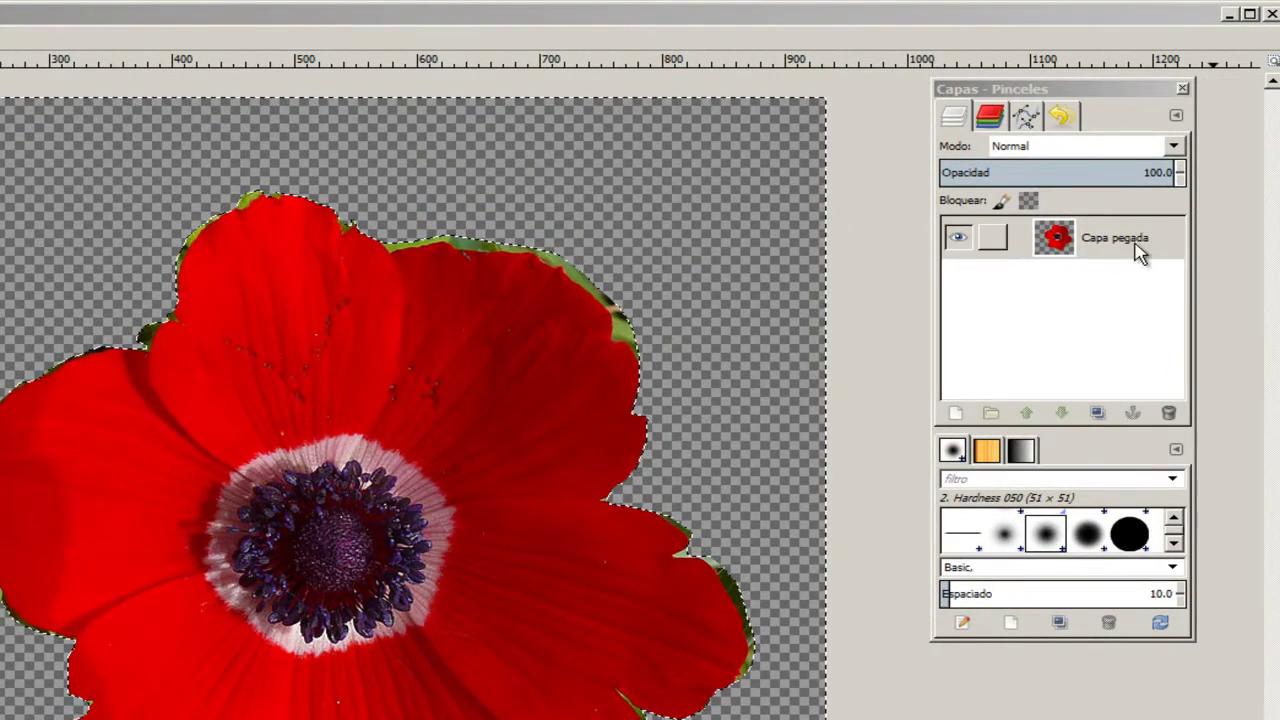
Add a new layer named Capa above Capa pegada with default settings
right_click(1110, 250)
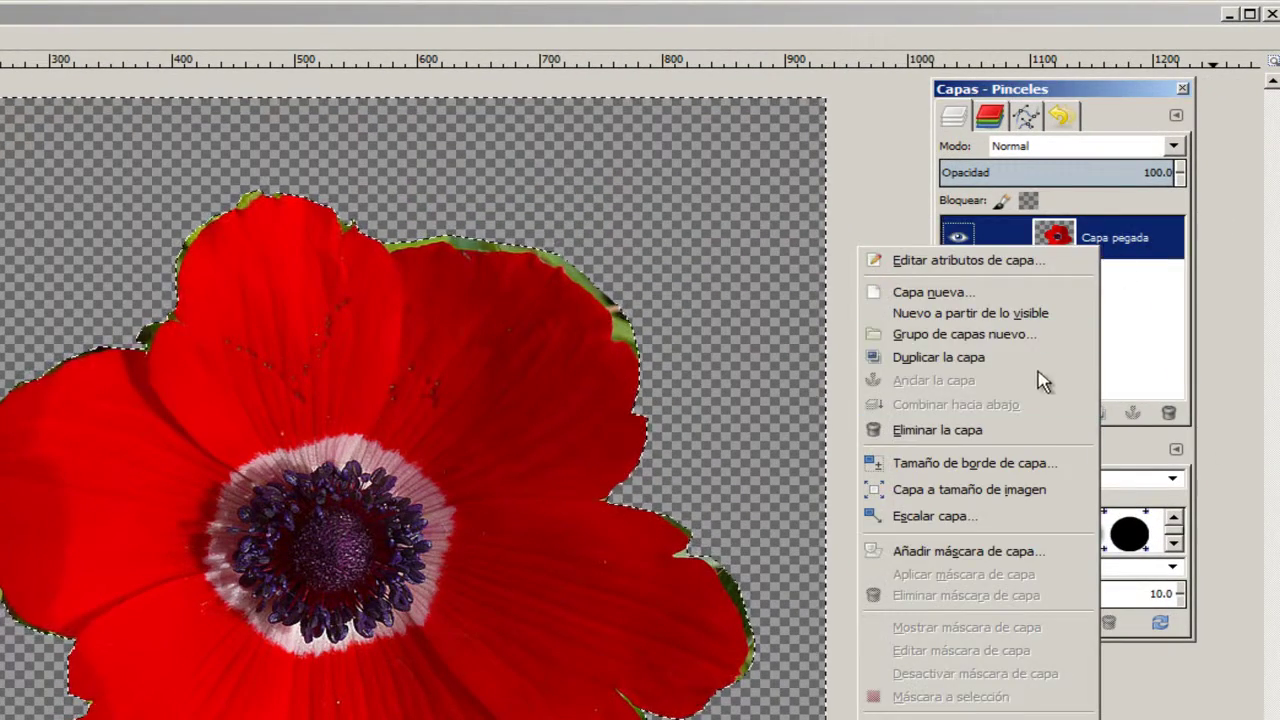
click(1045, 295)
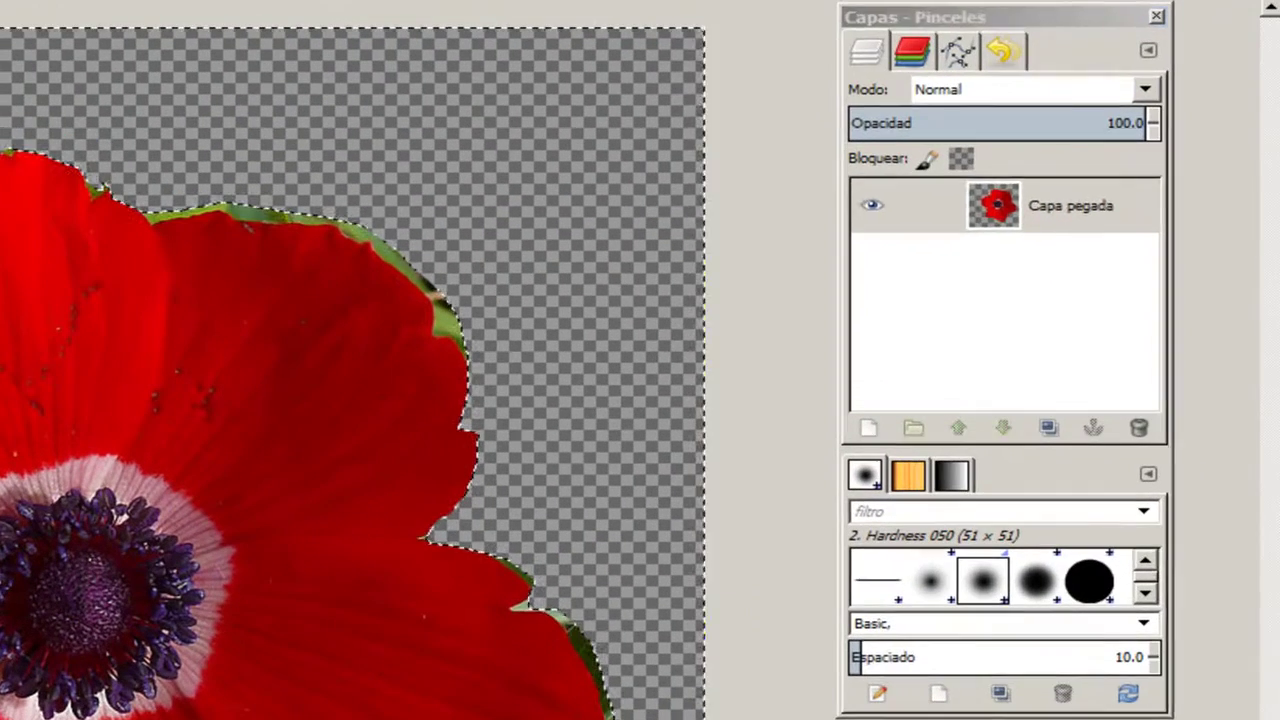
key(Return)
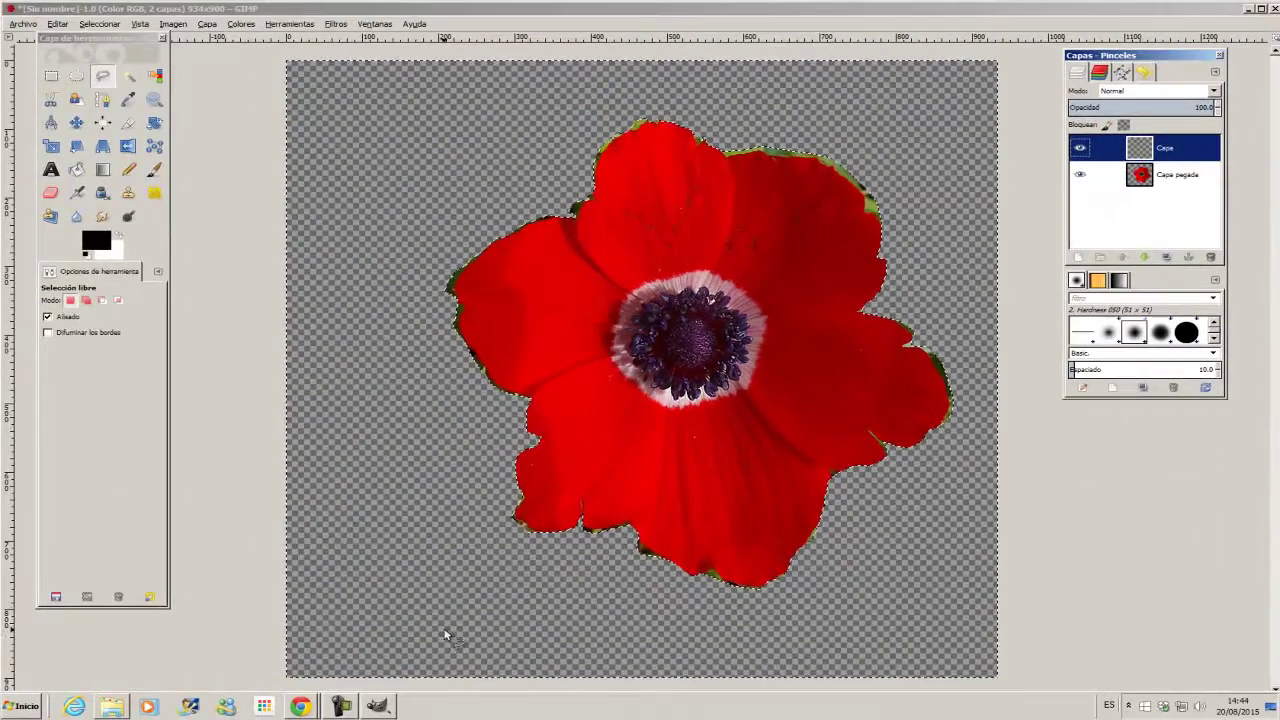
Select the whole canvas with Seleccionar > Todo and hide the Capa pegada layer
click(1079, 175)
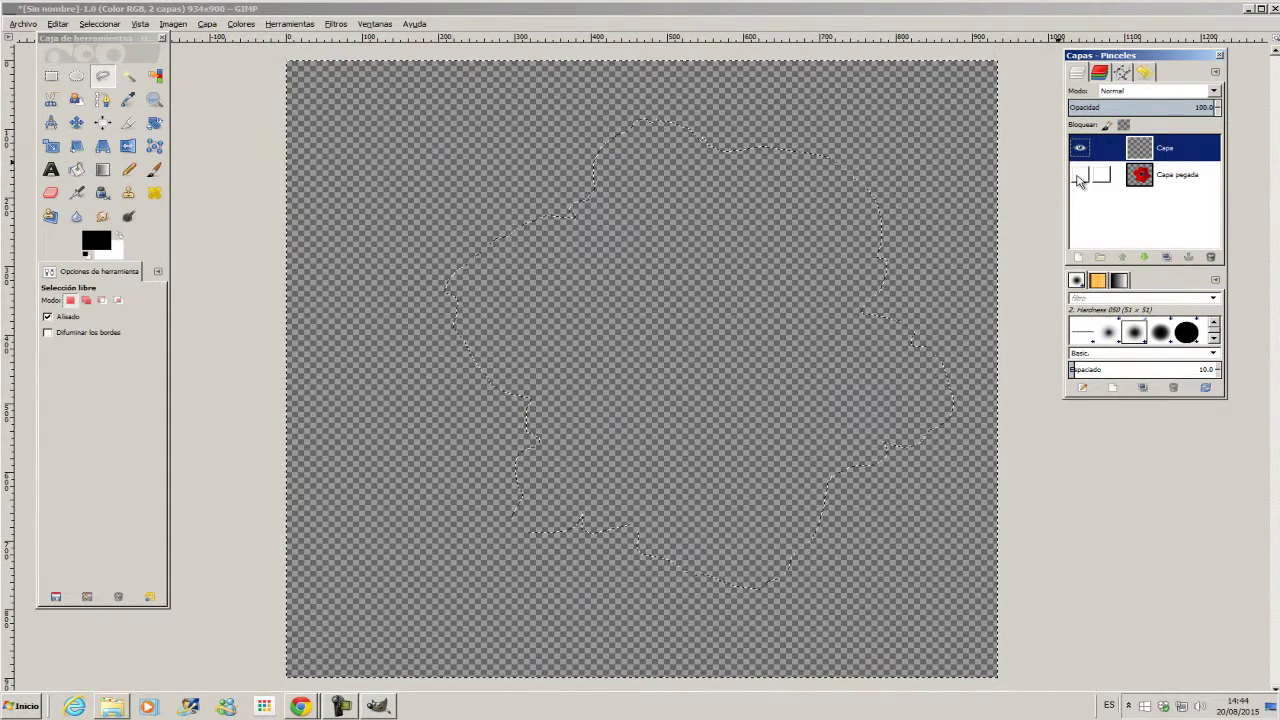
click(1079, 175)
drag(120, 38, 119, 47)
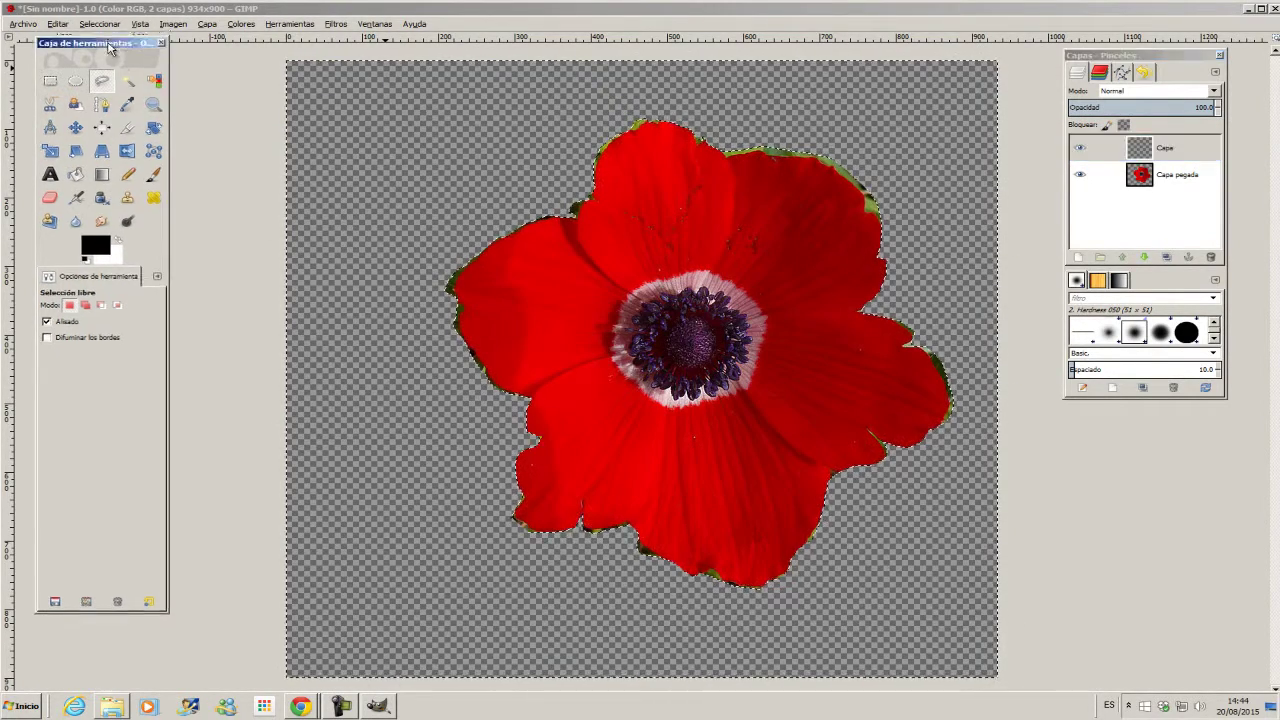
click(99, 23)
click(112, 44)
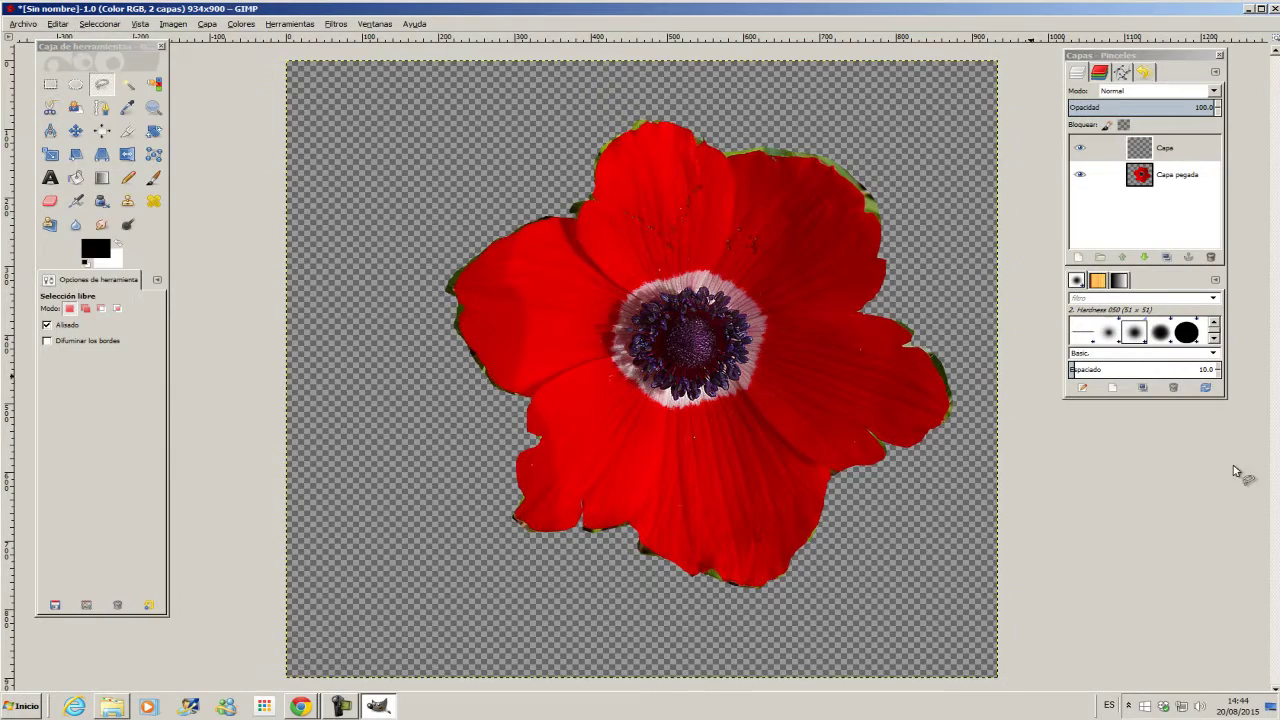
click(1079, 176)
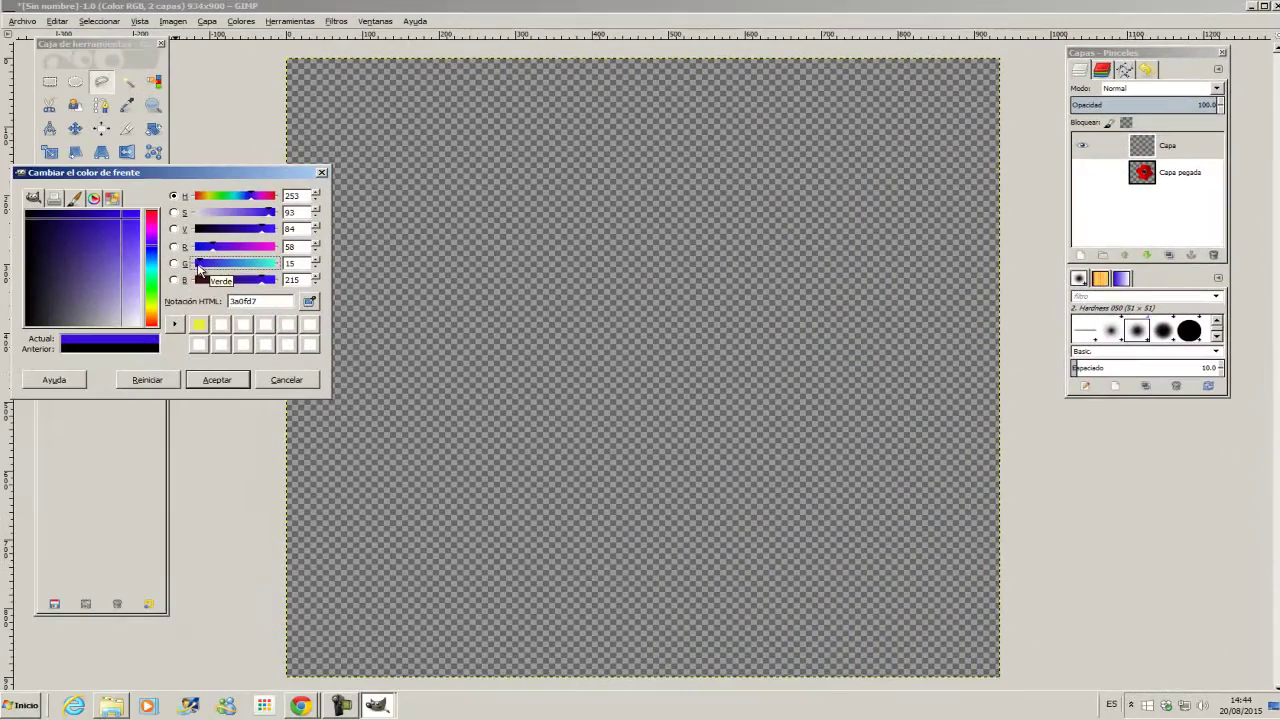
Bucket-fill the Capa layer with blue 3a0fd7
click(1122, 280)
mouse_move(298, 135)
mouse_down()
mouse_move(340, 141)
mouse_move(290, 429)
mouse_up()
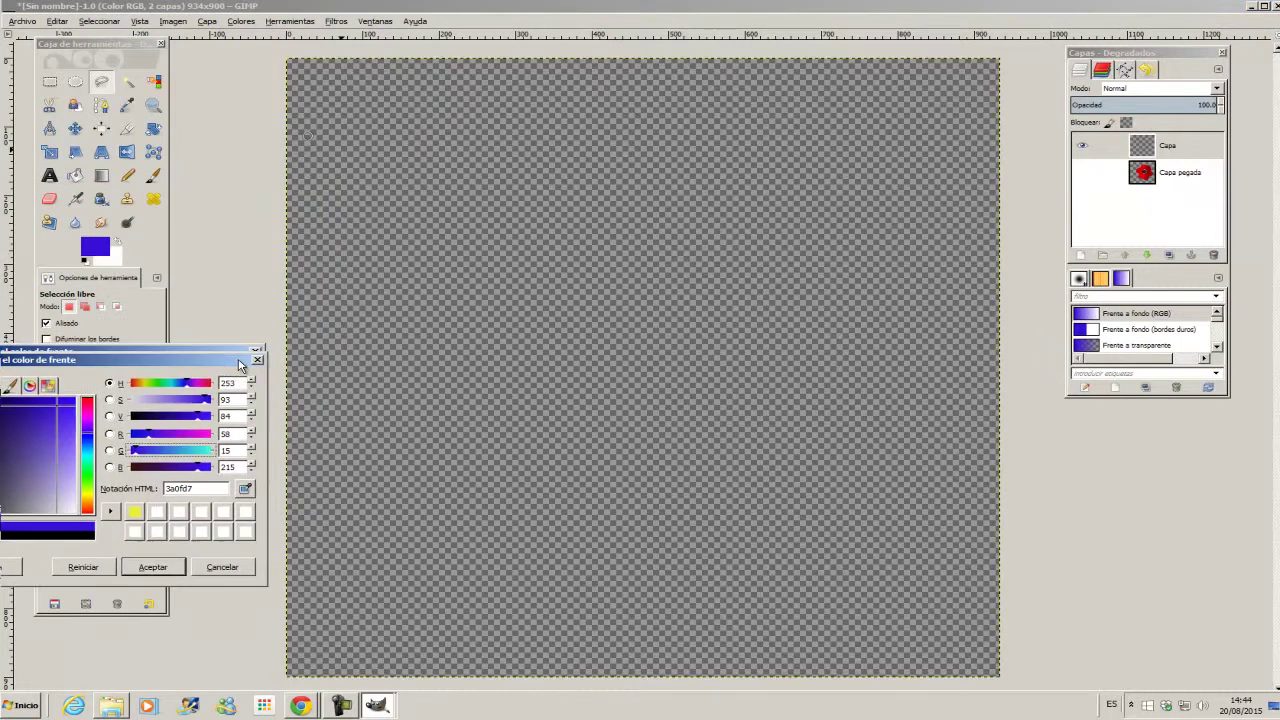
click(75, 176)
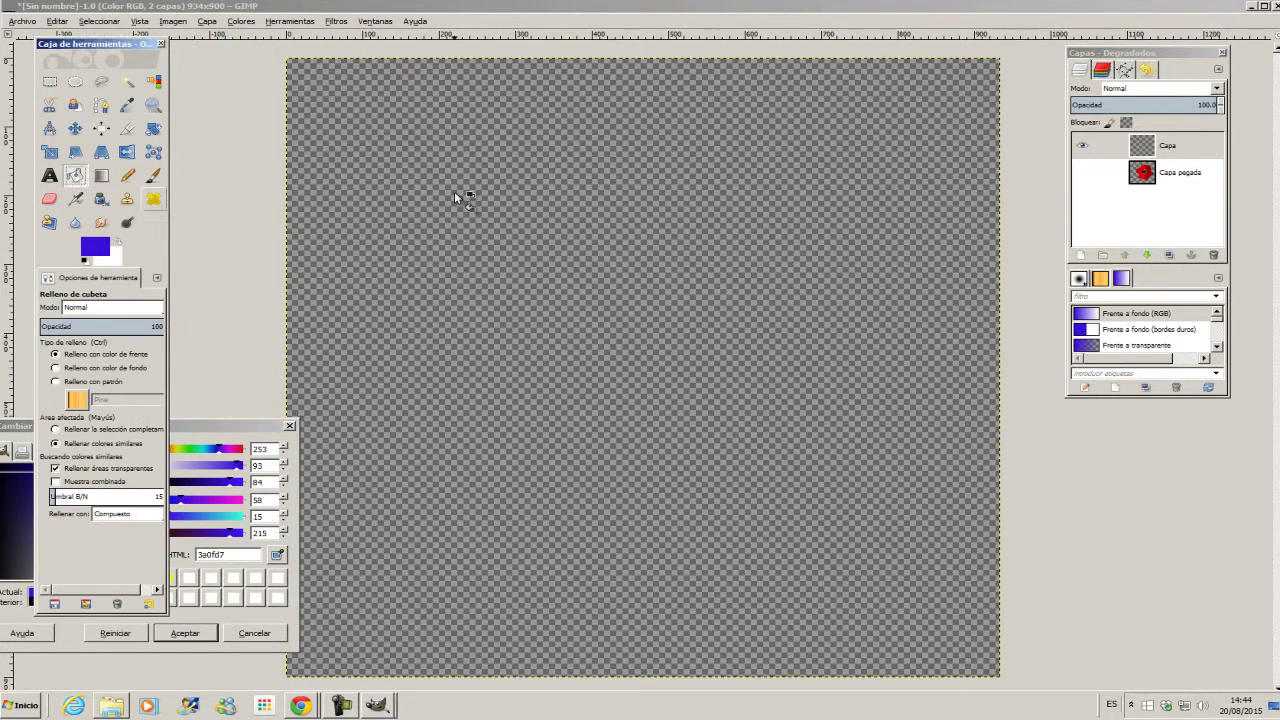
click(622, 537)
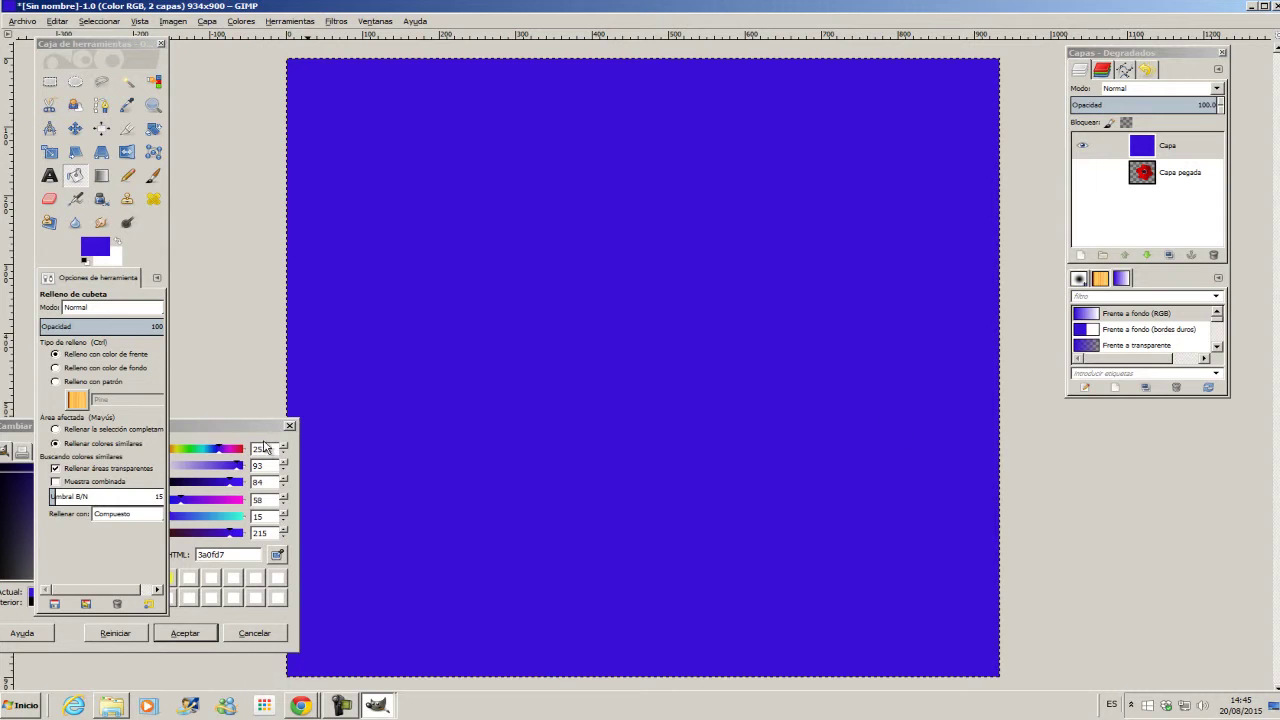
drag(256, 430, 225, 437)
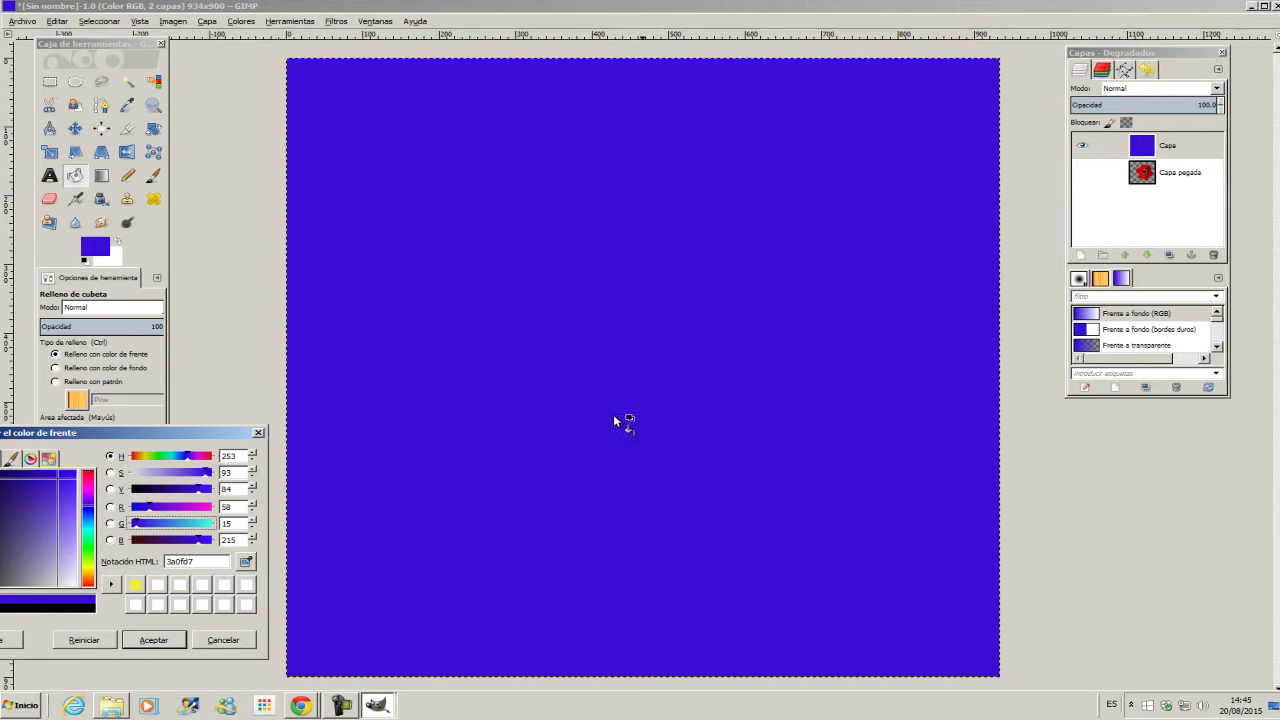
Unhide Capa pegada and reorder the stack so it sits above the blue Capa layer
click(1087, 182)
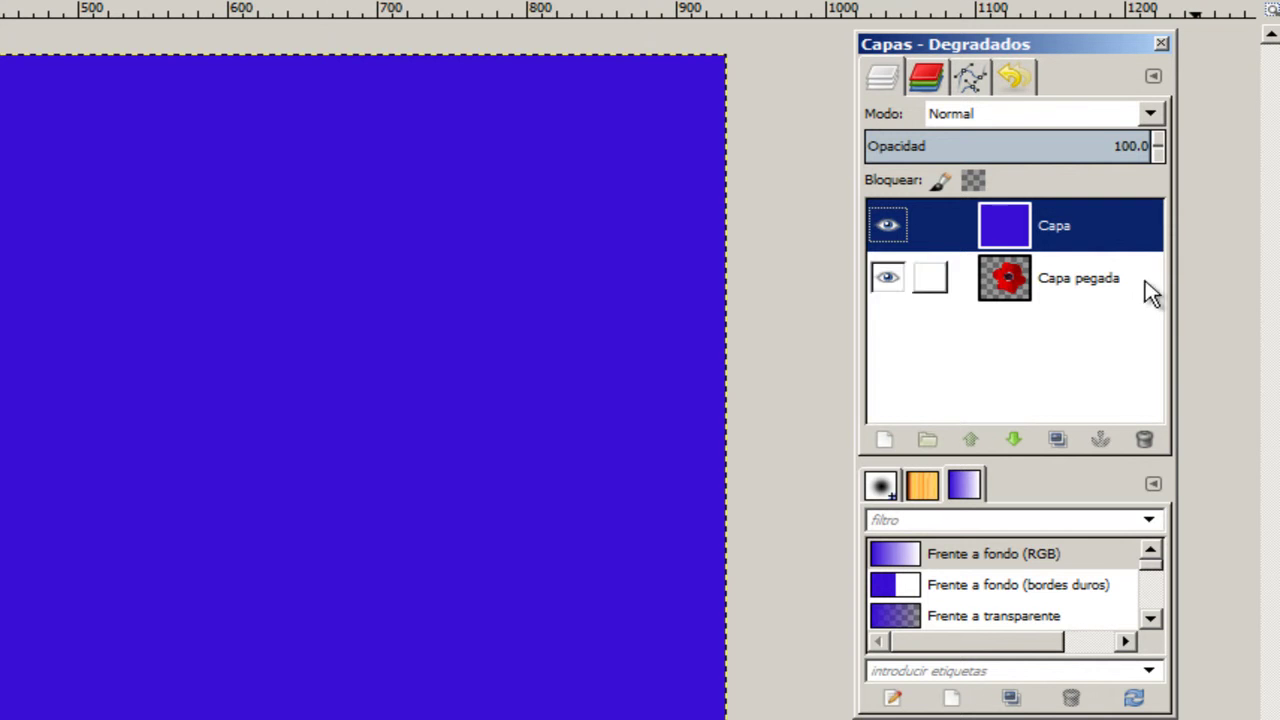
mouse_move(1152, 146)
mouse_down()
mouse_move(946, 133)
mouse_move(948, 114)
mouse_move(1195, 137)
mouse_up()
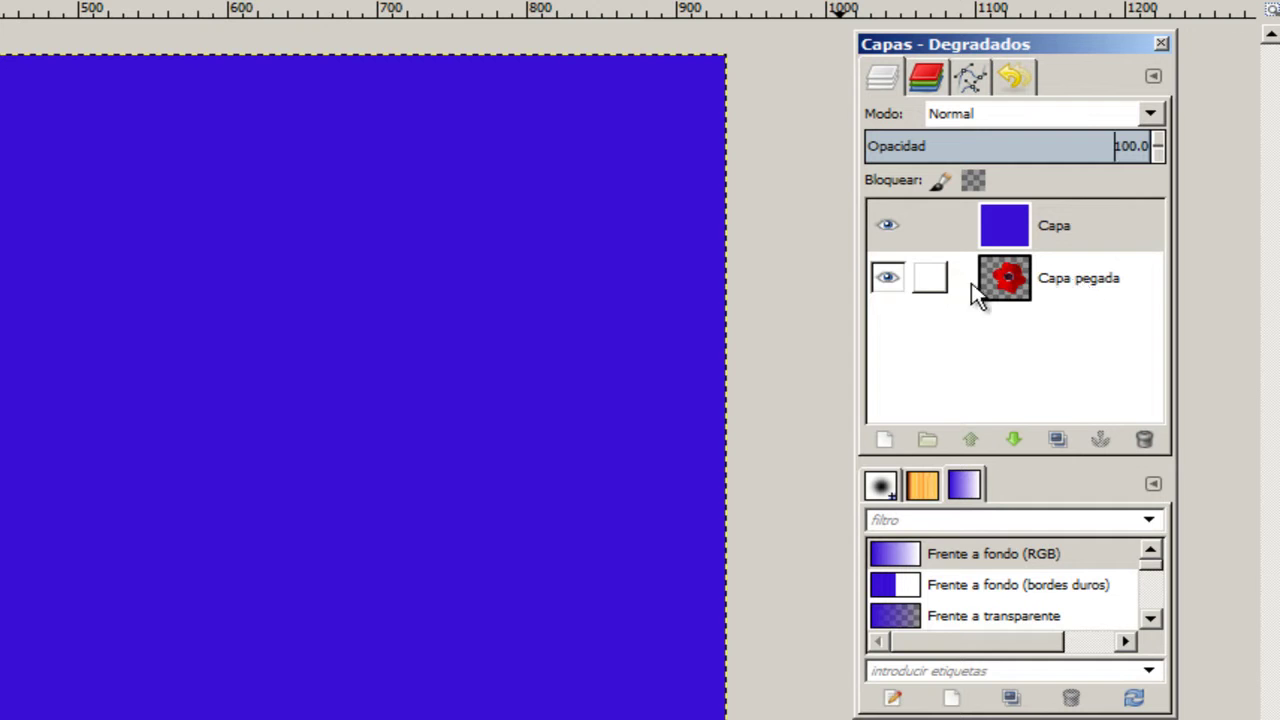
mouse_move(1005, 280)
mouse_down()
mouse_move(490, 590)
mouse_move(1012, 292)
mouse_up()
click(969, 441)
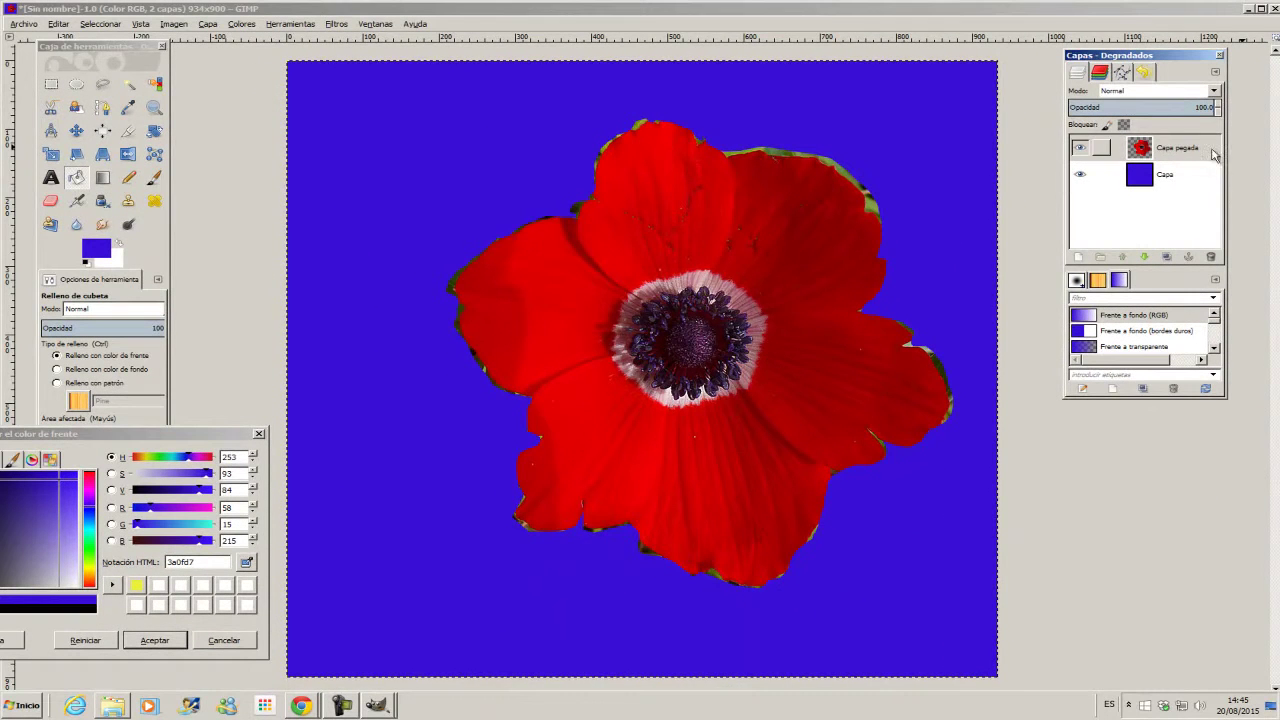
click(1196, 148)
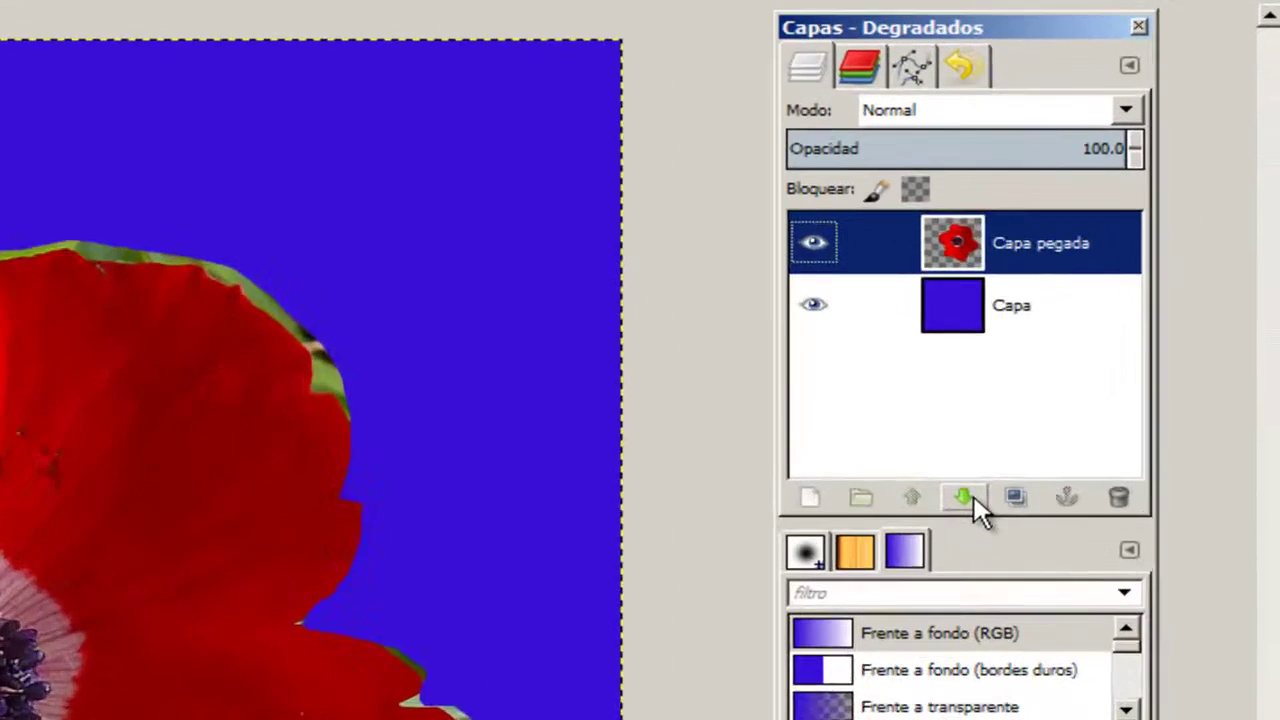
click(1144, 258)
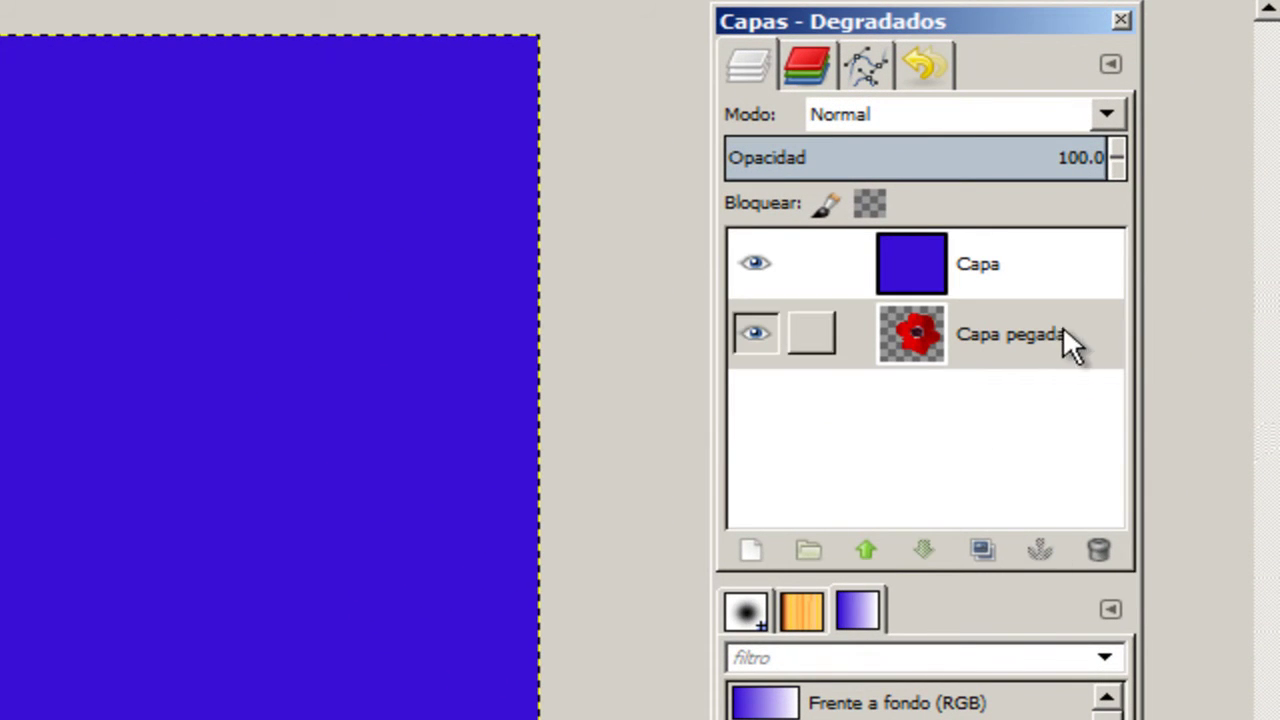
click(873, 556)
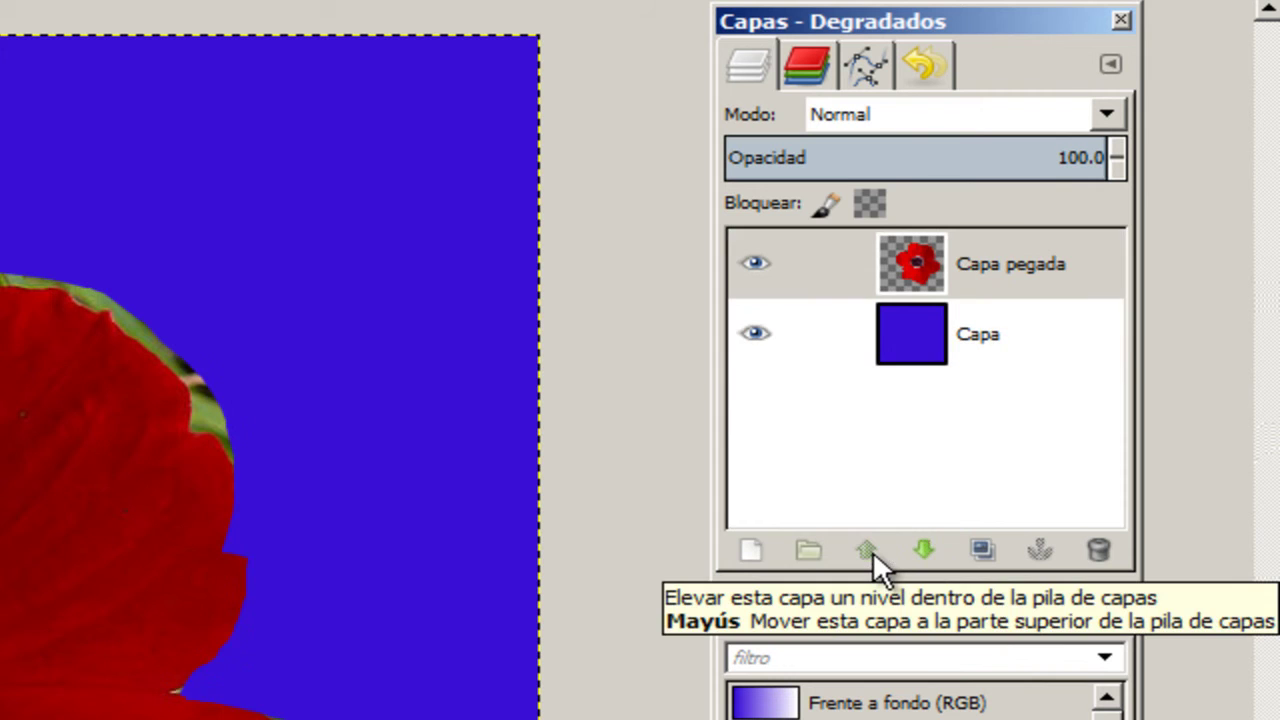